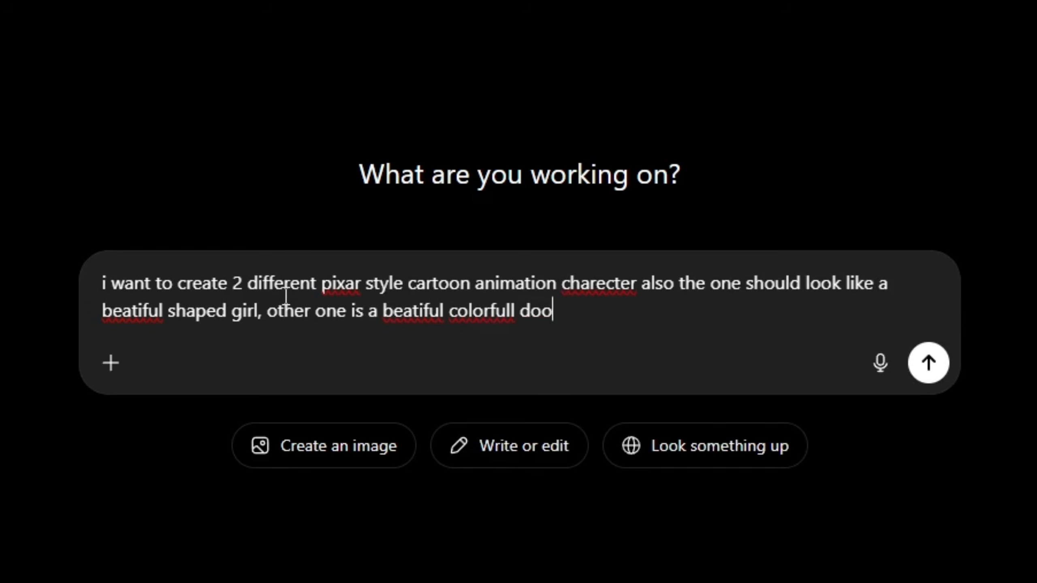
# Ask for a prompt to create two Pixar-style cartoon characters, a beautiful girl and a colorful doll-like character, and review the answer
pyautogui.write('itable beautiful color give me a prompt to create the')
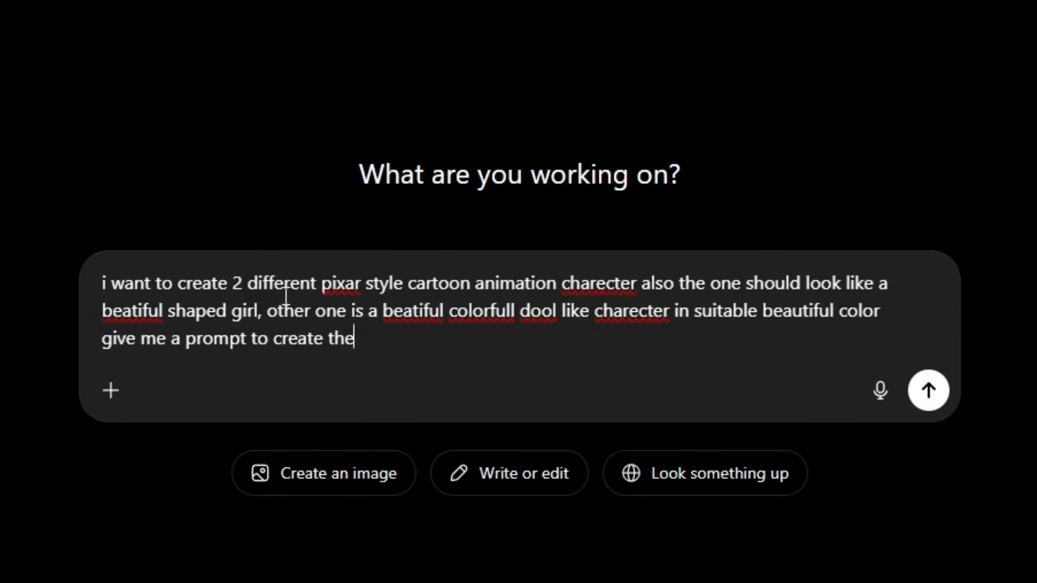
pyautogui.press('Return')
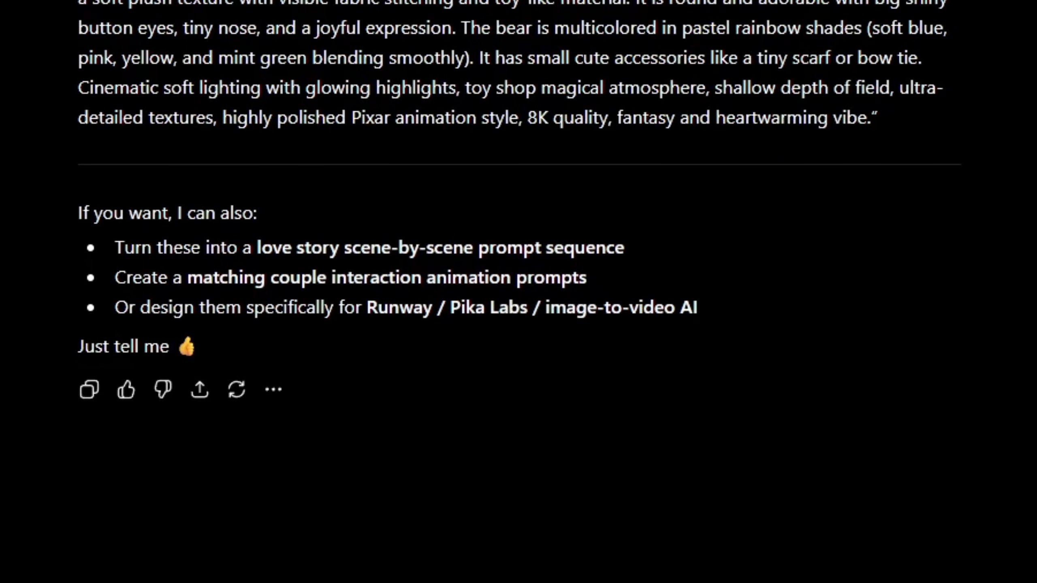
pyautogui.scroll(10, 518, 292)
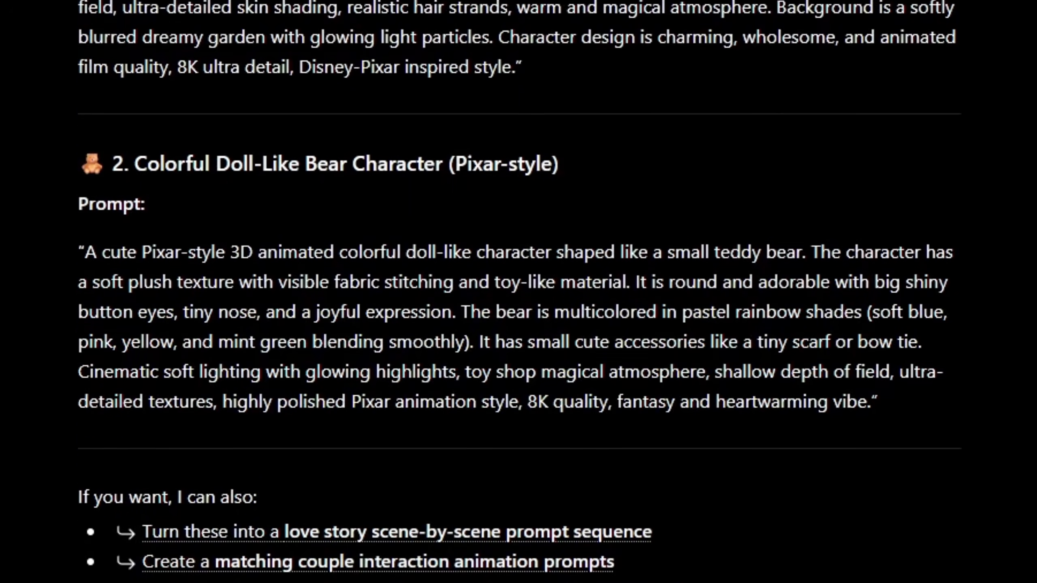
pyautogui.scroll(-4, 519, 292)
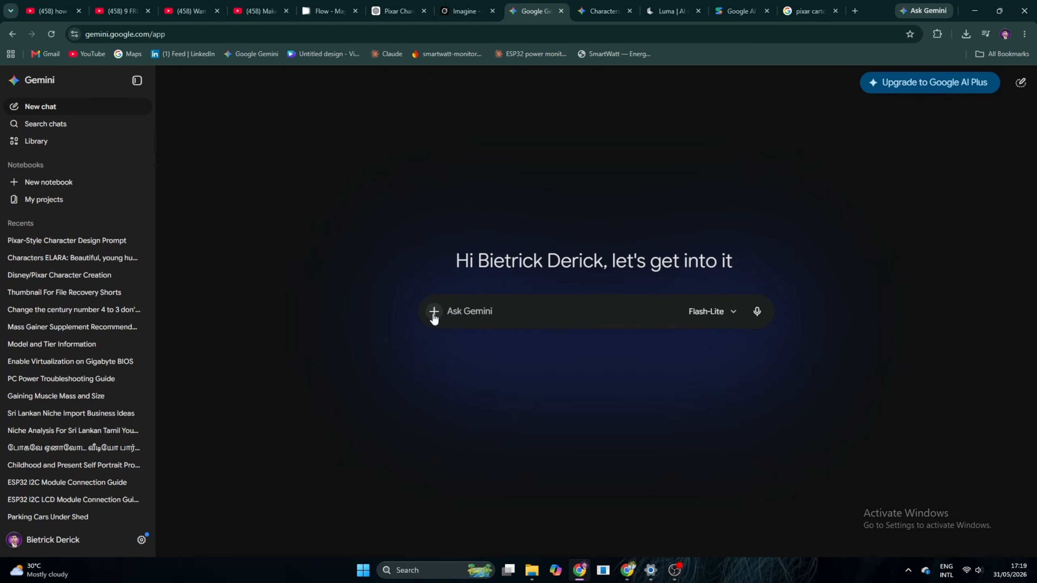
# Switch to Gemini and attach the reference character sheet of the girl in the blue and brown dress from Downloads
pyautogui.click(432, 310)
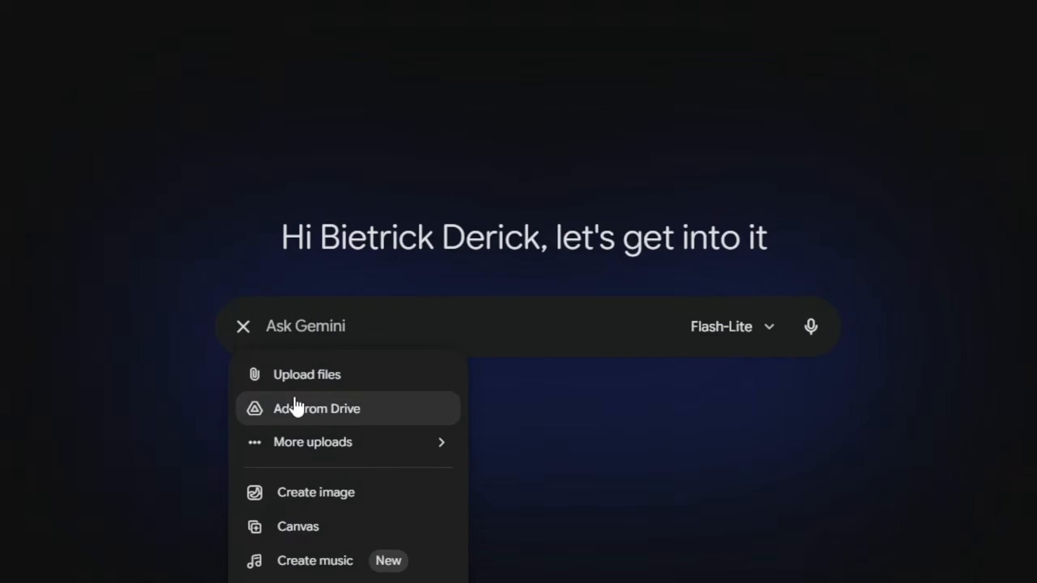
pyautogui.click(286, 380)
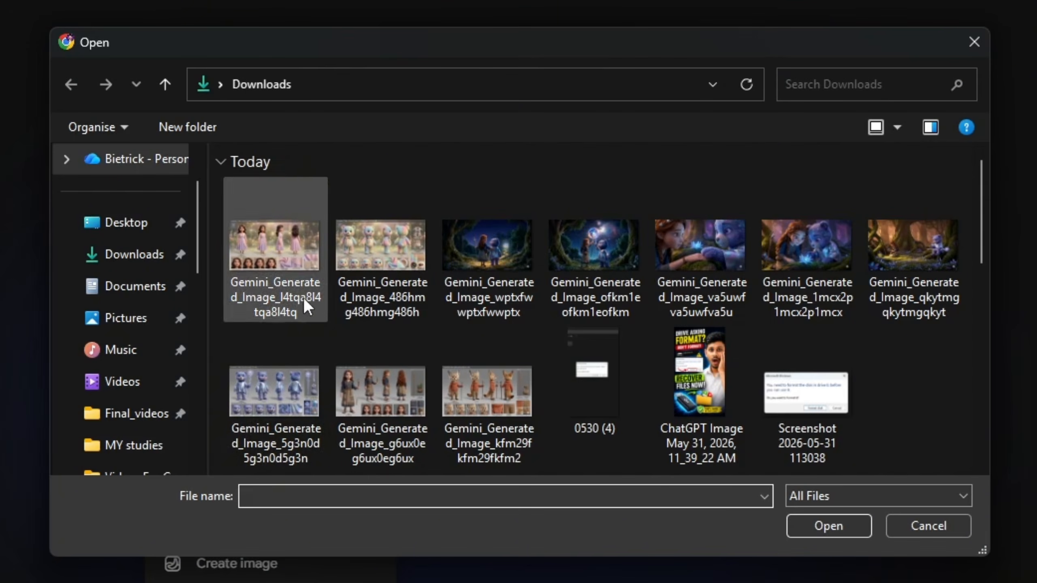
pyautogui.doubleClick(390, 400)
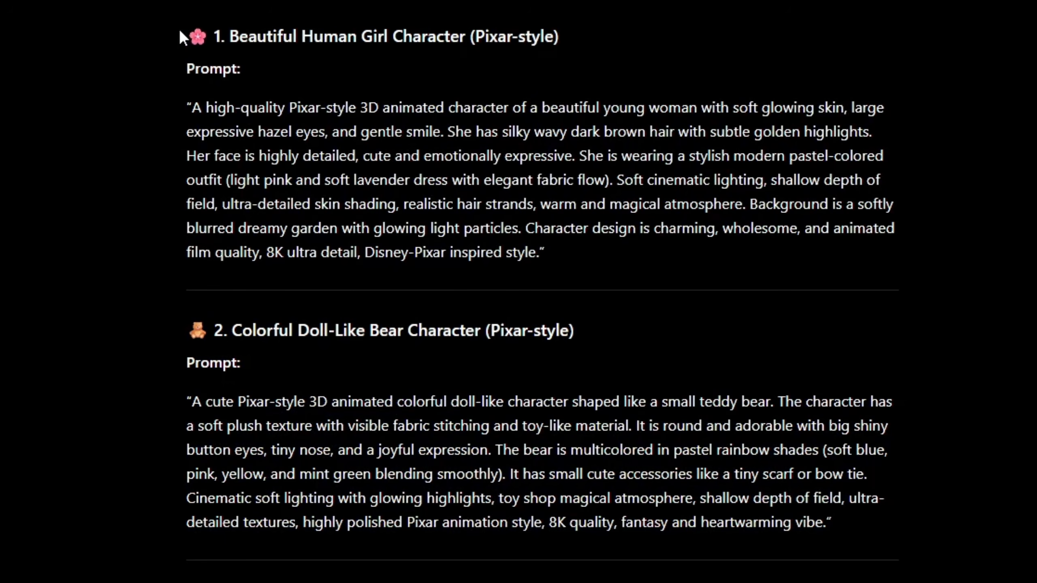
# Copy the Beautiful Human Girl Character prompt from ChatGPT into Gemini, append "create me this charecter in the above given format", and submit it
pyautogui.moveTo(179, 28); pyautogui.dragTo(572, 248)
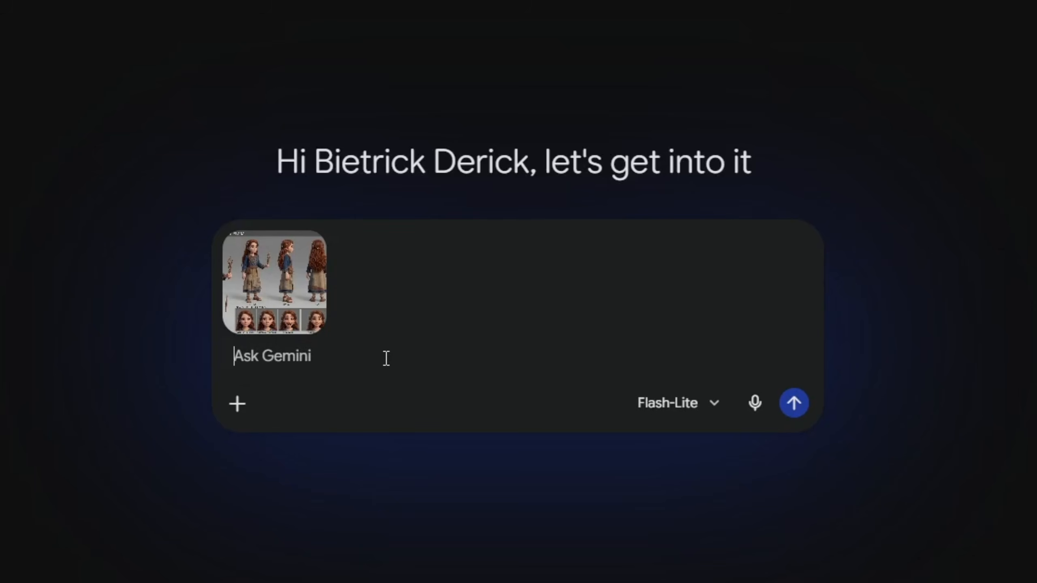
pyautogui.hotkey('ctrl', 'v')
pyautogui.hotkey('shift', 'Return')
pyautogui.hotkey('shift', 'Return')
pyautogui.write('cre')
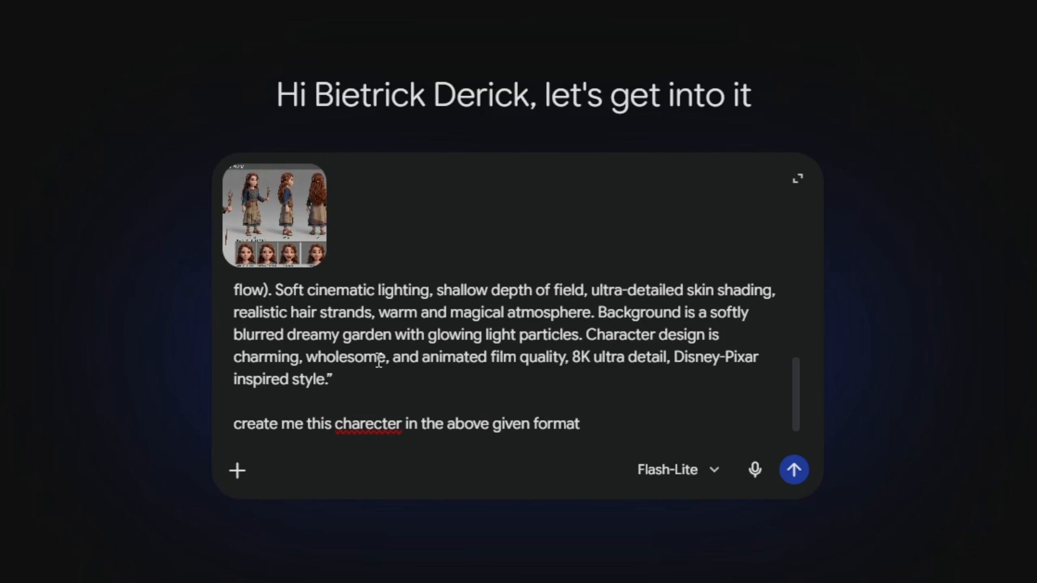
pyautogui.press('Return')
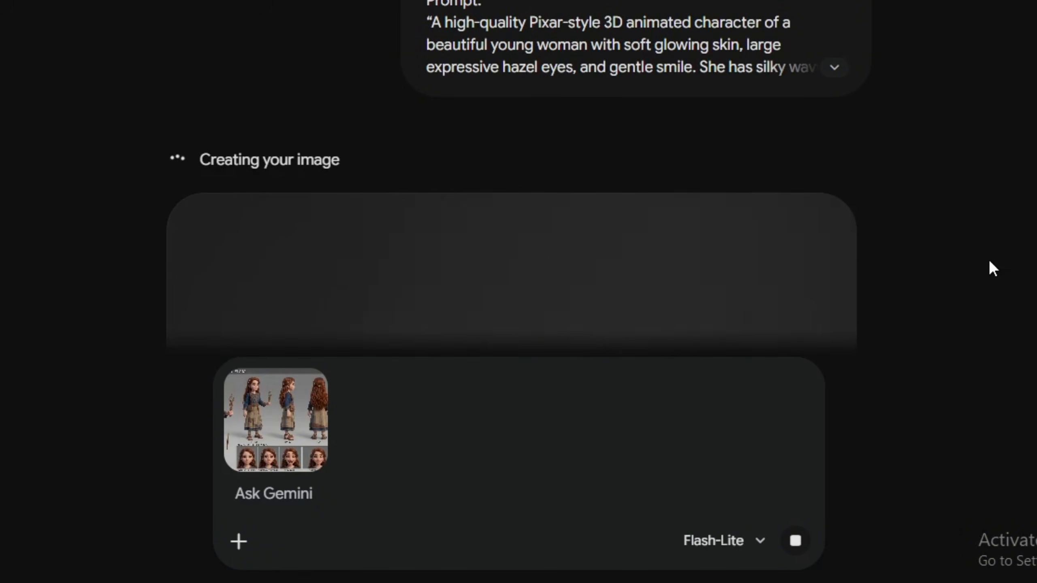
# Submit ChatGPT's Colorful Doll-Like Bear Character prompt in Gemini with "create me this charecter aswell in the above format", without the leftover reference image
pyautogui.click(310, 386)
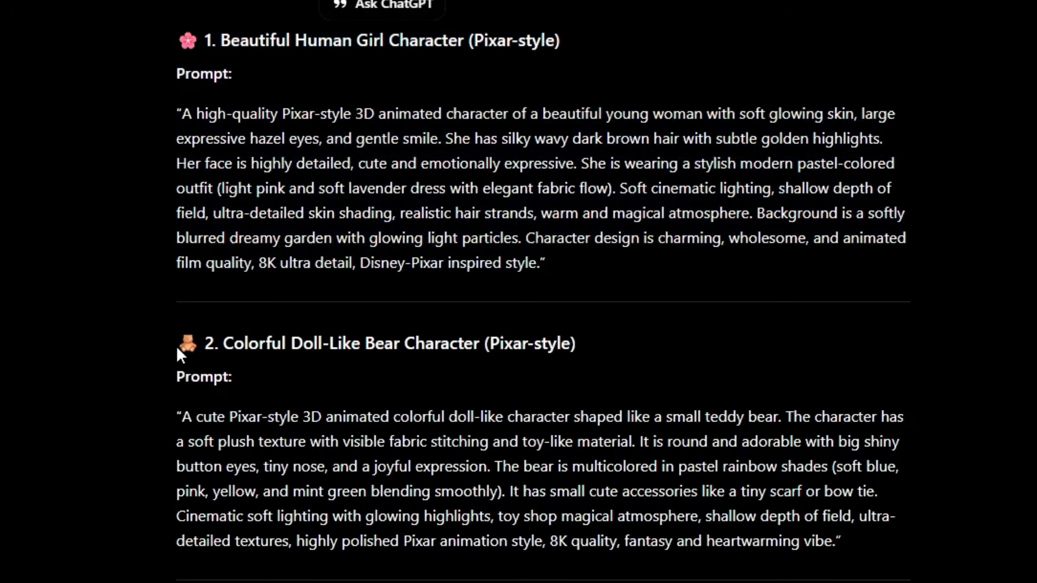
pyautogui.moveTo(176, 346); pyautogui.dragTo(859, 545)
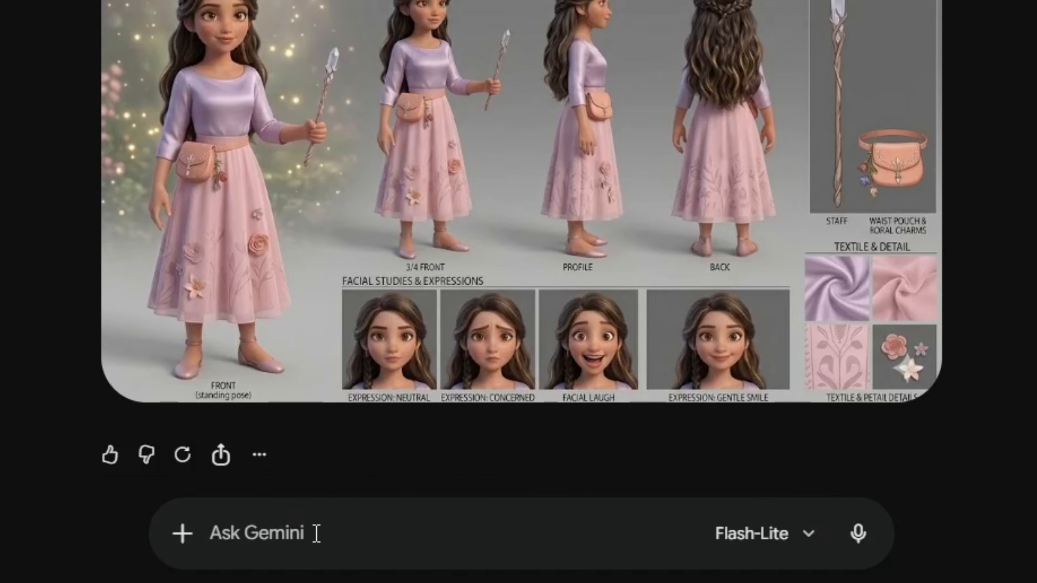
pyautogui.hotkey('ctrl', 'v')
pyautogui.hotkey('shift', 'Return')
pyautogui.hotkey('shift', 'Return')
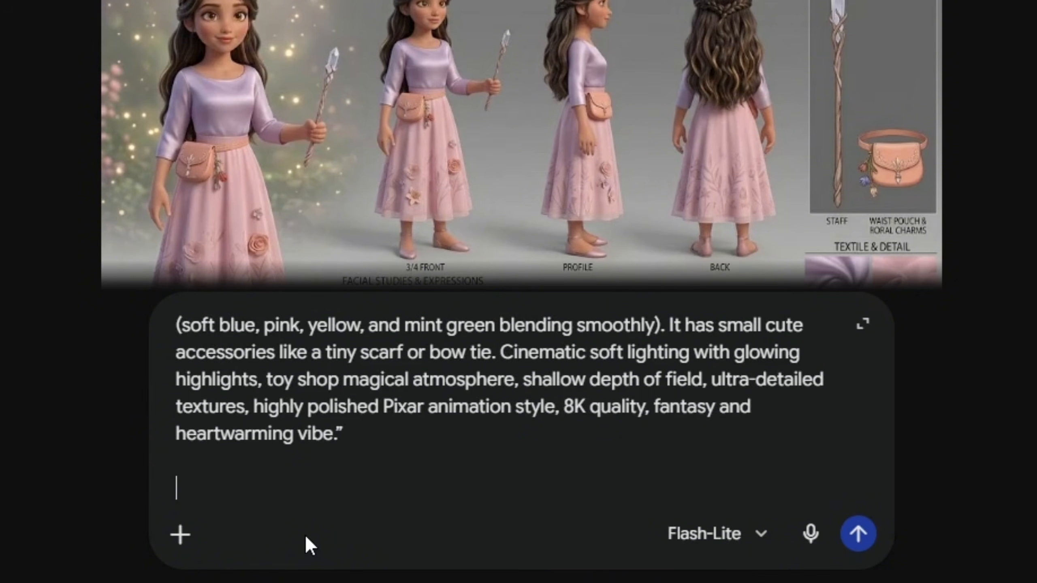
pyautogui.write('create me this charecter aswell in the ')
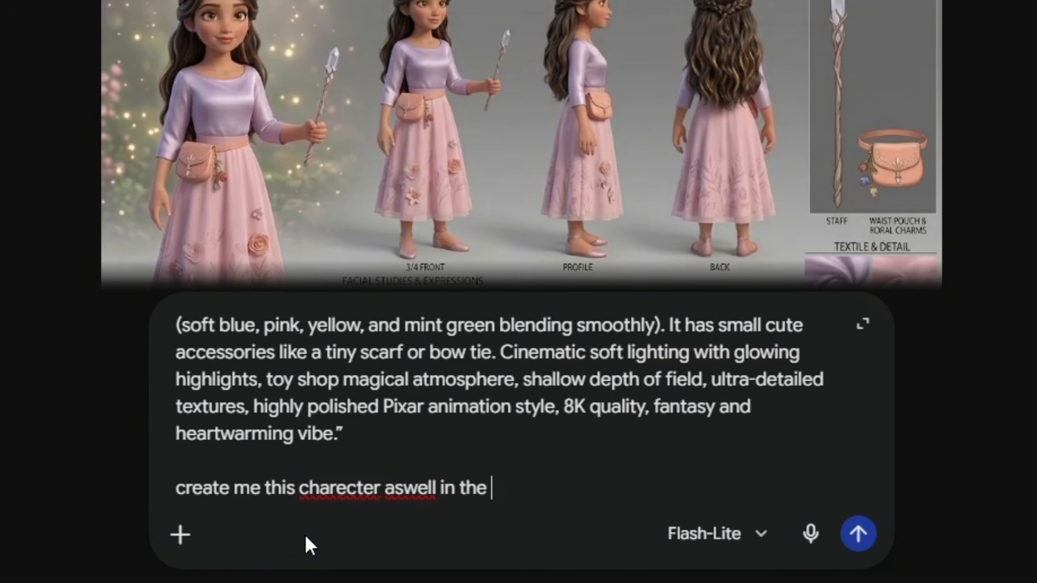
pyautogui.write('above format')
pyautogui.press('Return')
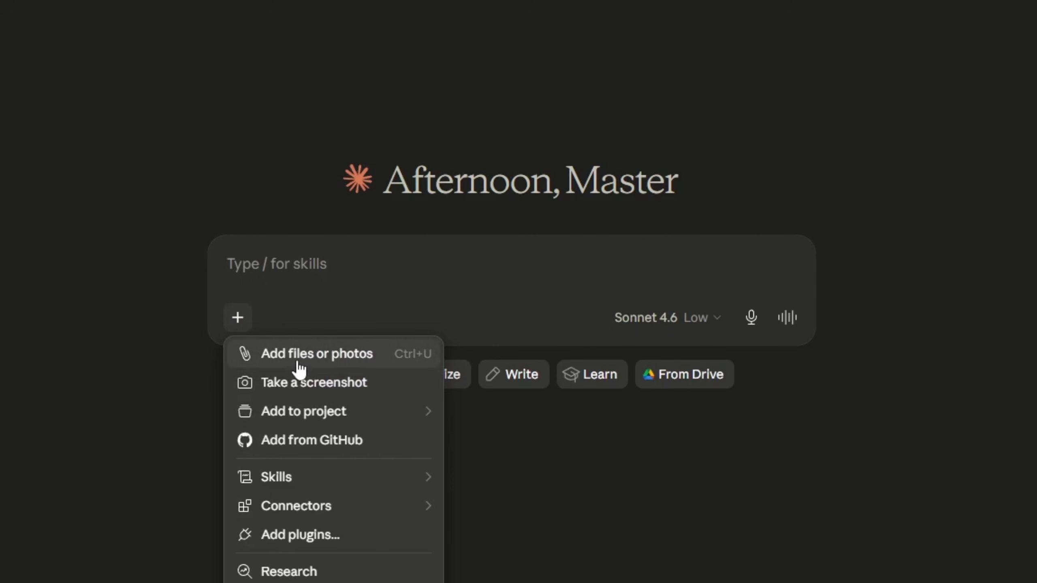
# Switch to Claude and attach the newly generated girl and rainbow bear character sheets from Downloads
pyautogui.click(316, 359)
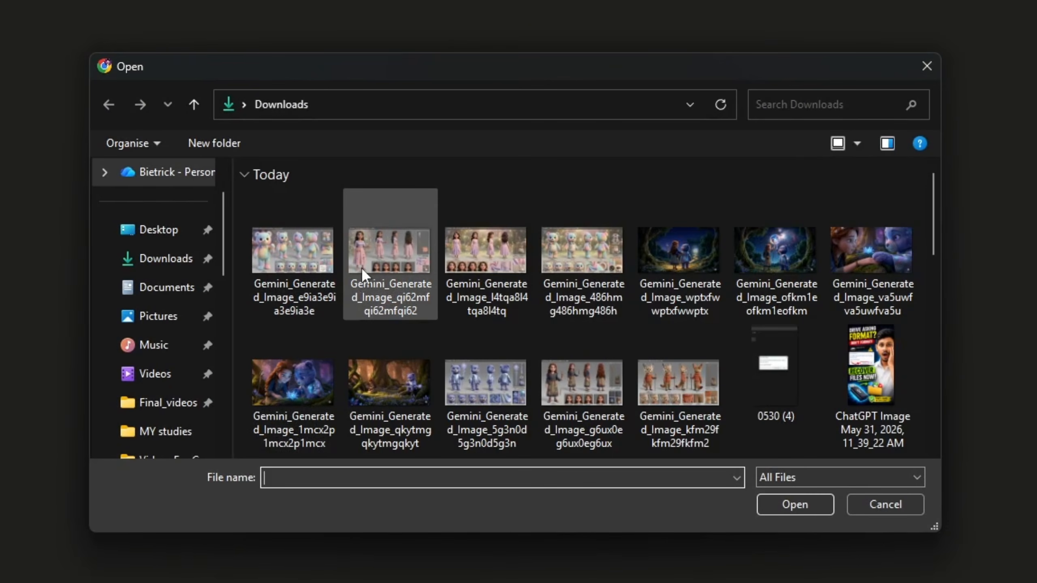
pyautogui.click(359, 265)
pyautogui.keyDown('ctrl'); pyautogui.click(299, 261); pyautogui.keyUp('ctrl')
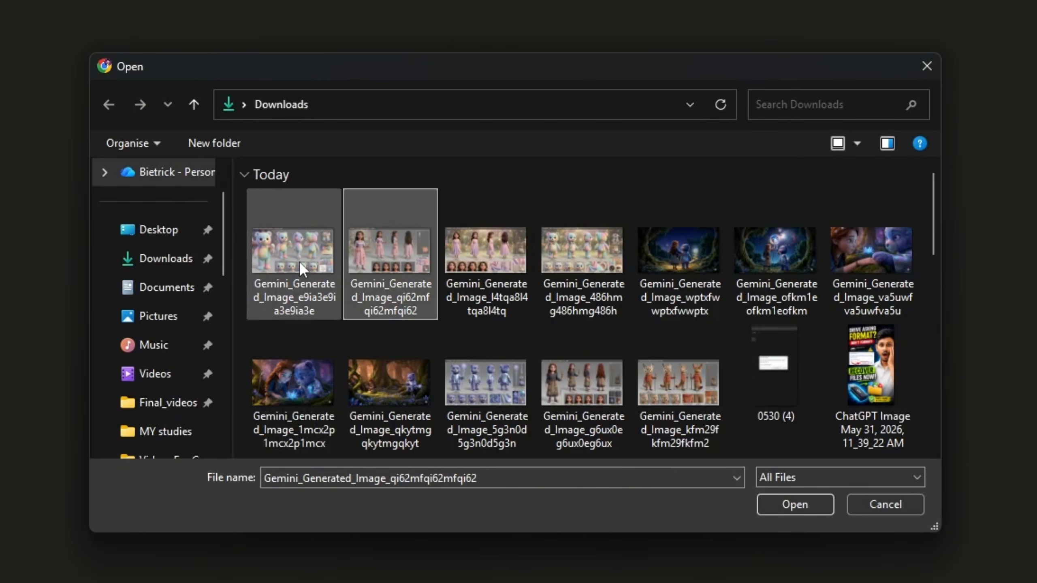
pyautogui.click(782, 503)
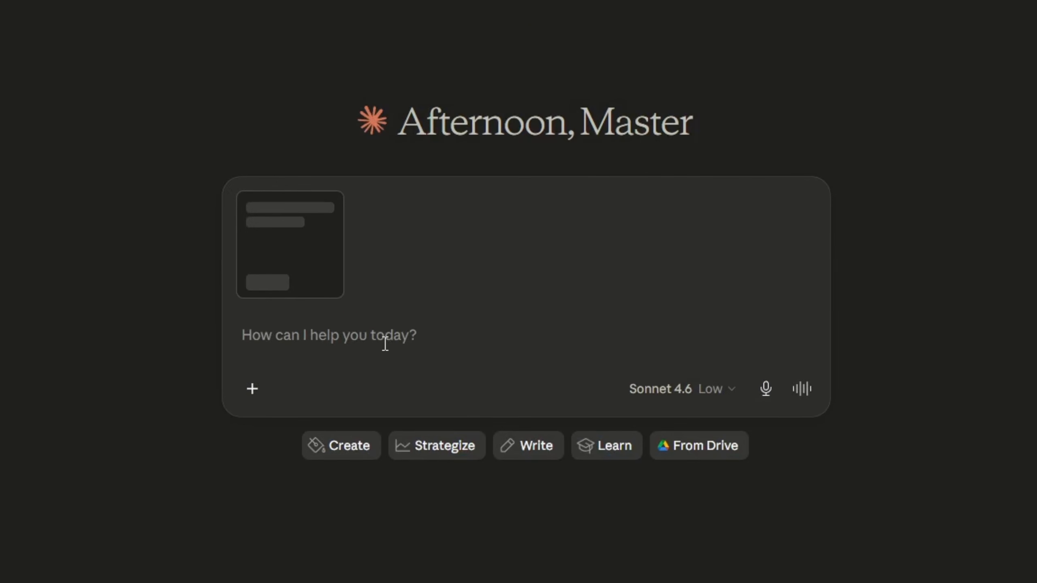
# Insert the saved clipboard prompt requesting a scene-by-scene English love story with at least two image prompts per scene, and send it
pyautogui.press('super+v')
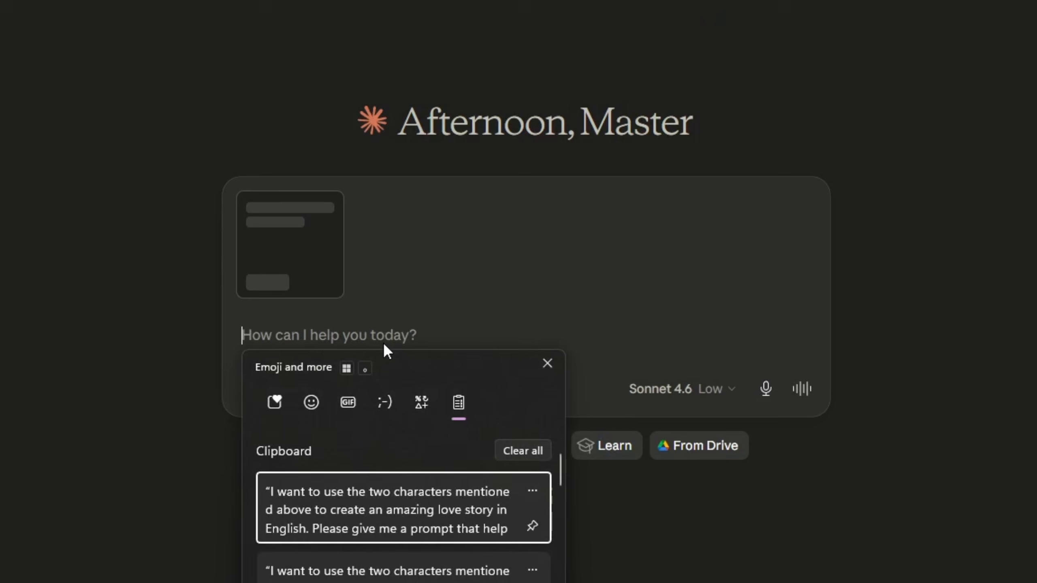
pyautogui.click(391, 492)
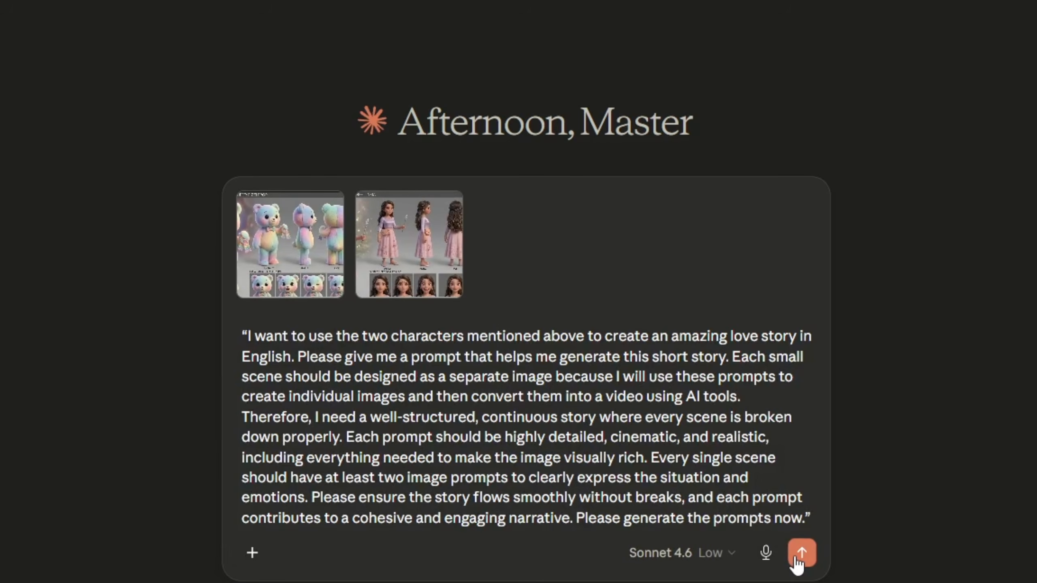
pyautogui.click(801, 554)
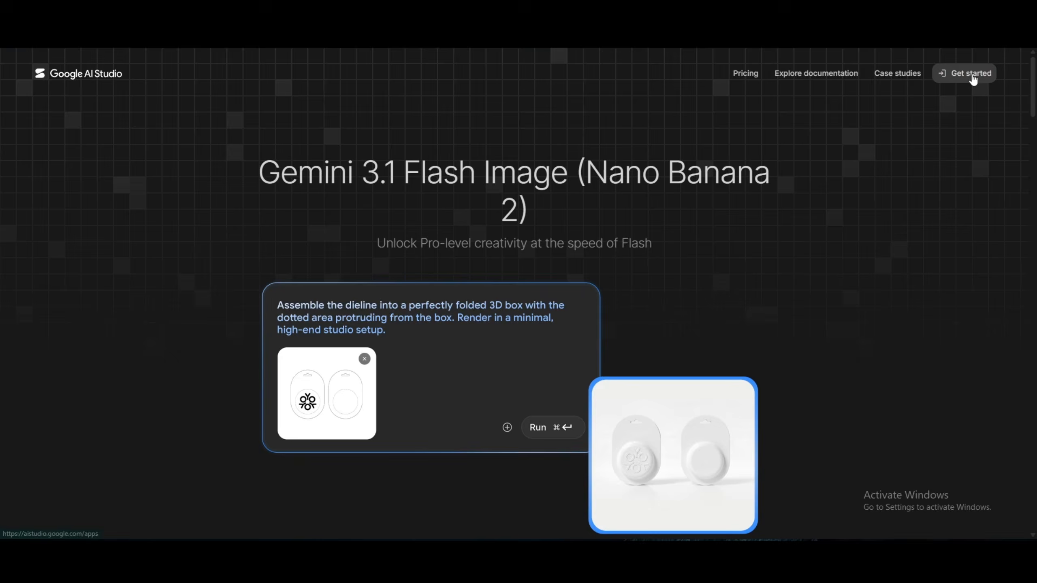
# Enter Google AI Studio's Playground and choose the Nano Banana model for image generation
pyautogui.click(973, 78)
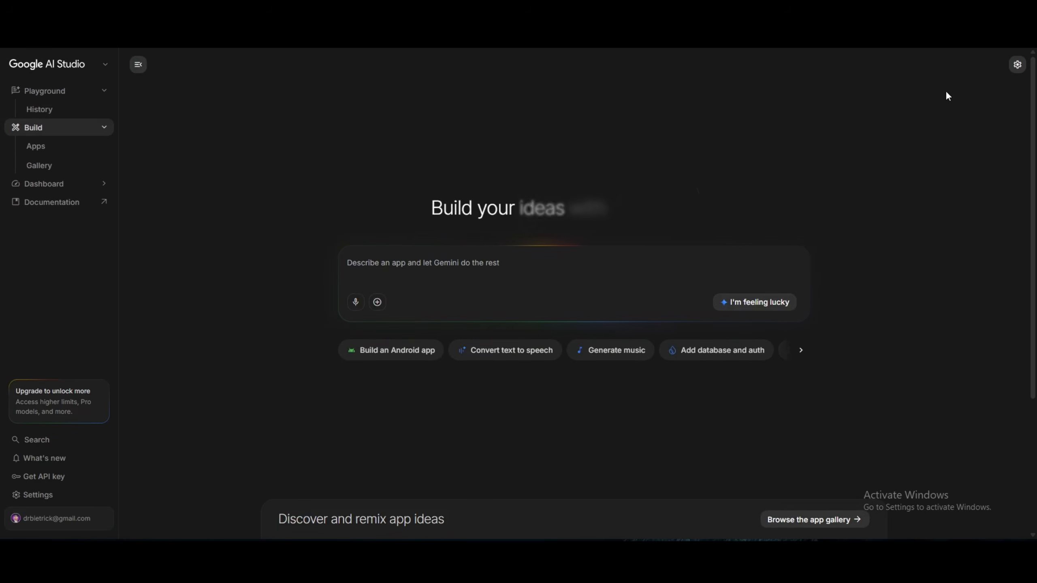
pyautogui.click(85, 98)
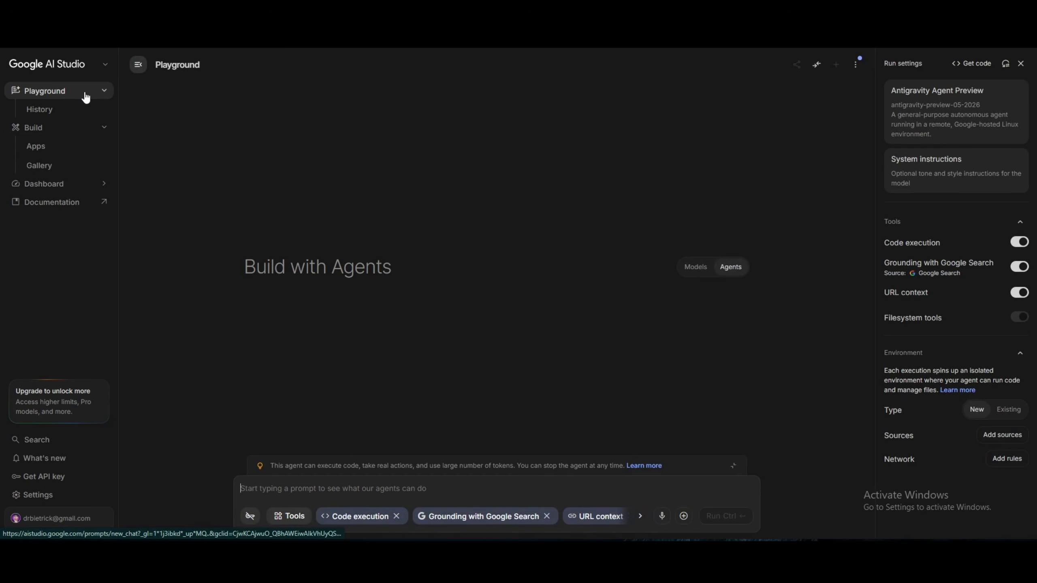
pyautogui.click(699, 193)
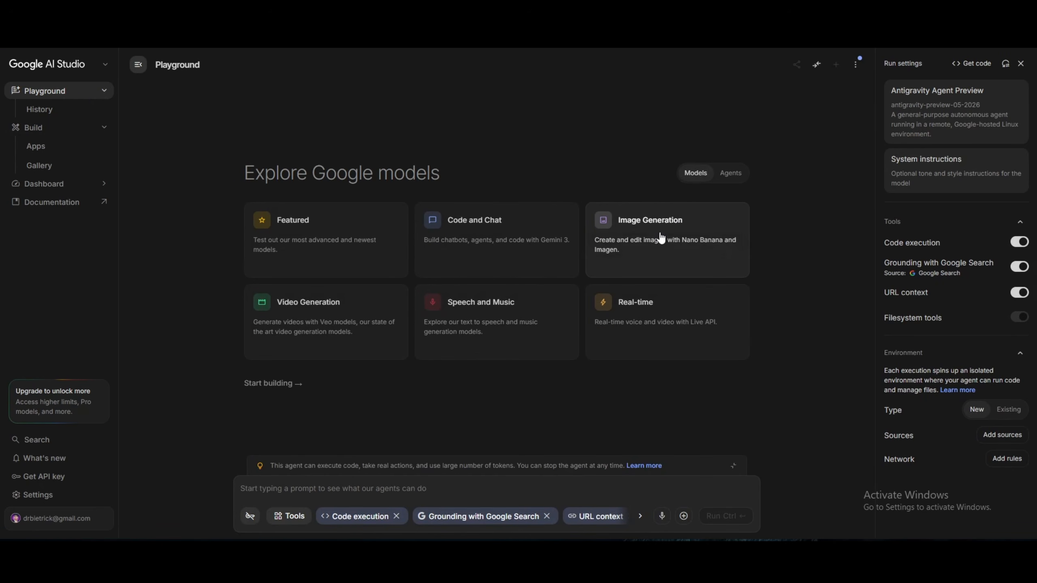
pyautogui.click(658, 233)
pyautogui.click(363, 348)
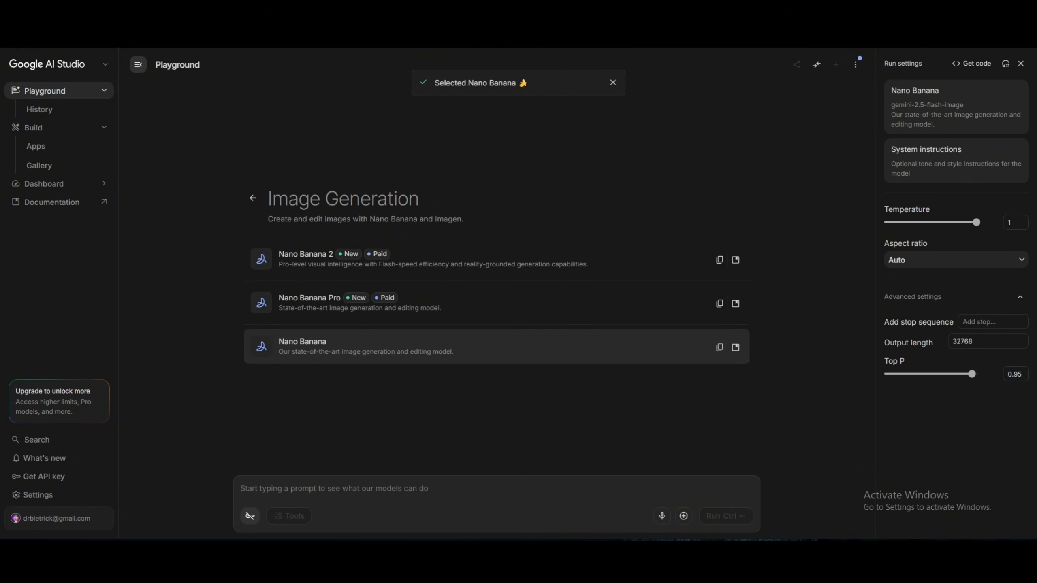
# Upload the bear and girl character sheets from the computer as references for the image prompt
pyautogui.click(685, 516)
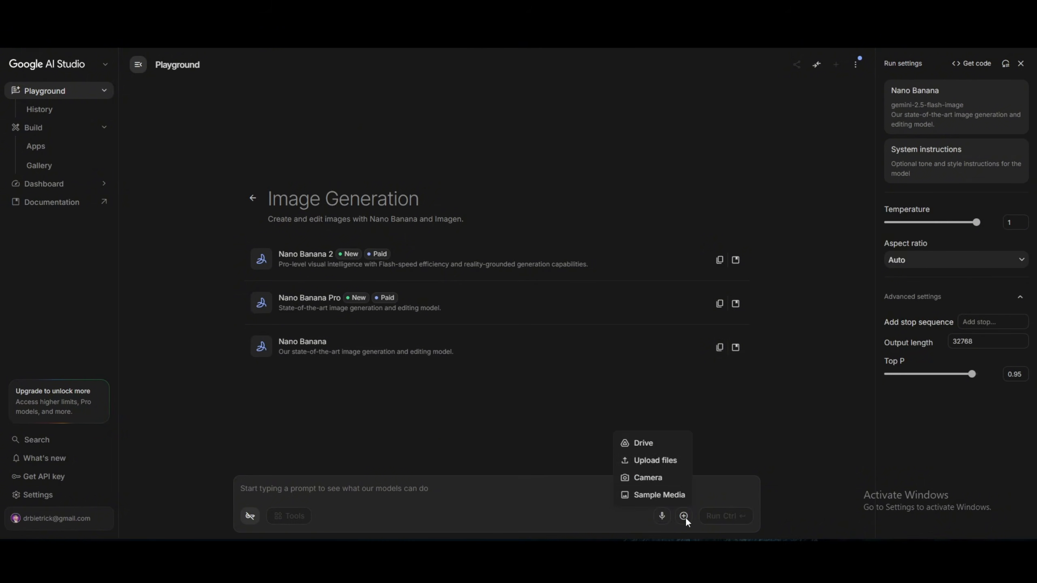
pyautogui.click(668, 463)
pyautogui.click(505, 216)
pyautogui.keyDown('ctrl'); pyautogui.click(554, 217); pyautogui.keyUp('ctrl')
pyautogui.click(794, 368)
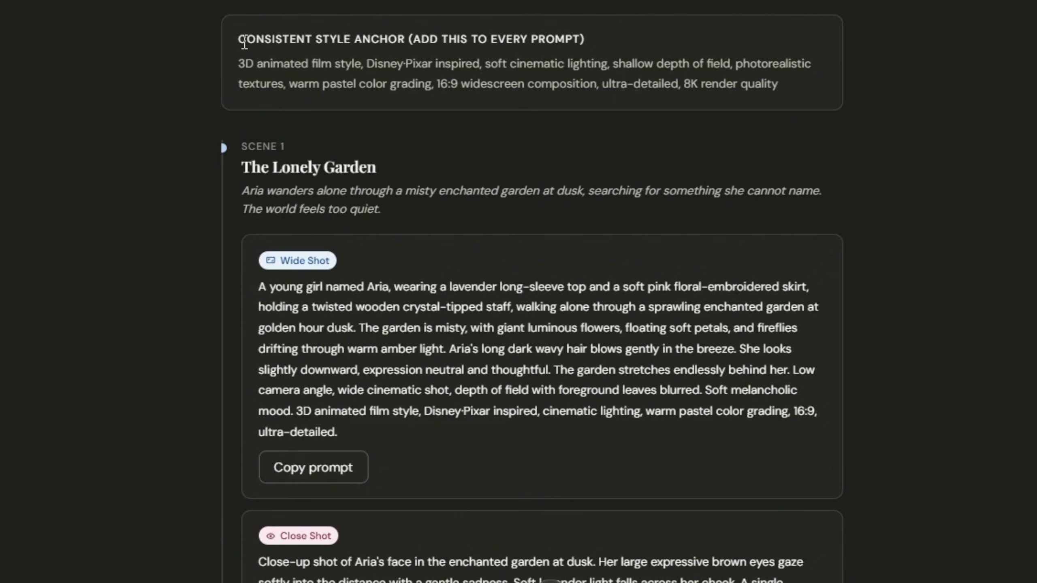
# Copy the Consistent Style Anchor text from Claude into the AI Studio prompt, followed by a blank line
pyautogui.moveTo(237, 63); pyautogui.dragTo(792, 93)
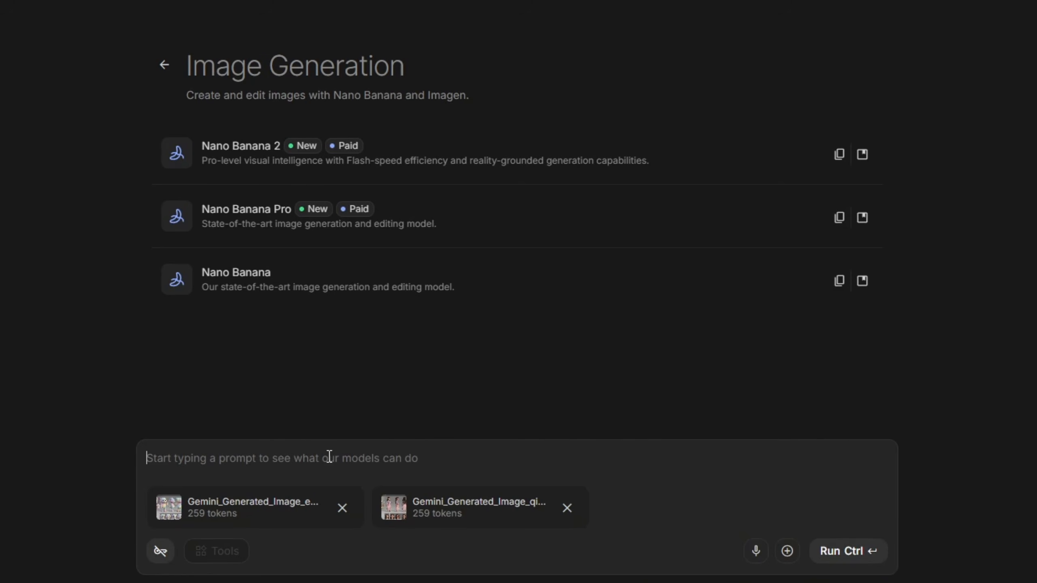
pyautogui.write('3D animated film style, Disney-Pixar inspired, soft cinematic lighting, shallow depth of field, photorealistic textures, warm pastel color grading, 16:9 widescreen composition, ultra-detailed, 8K render quality')
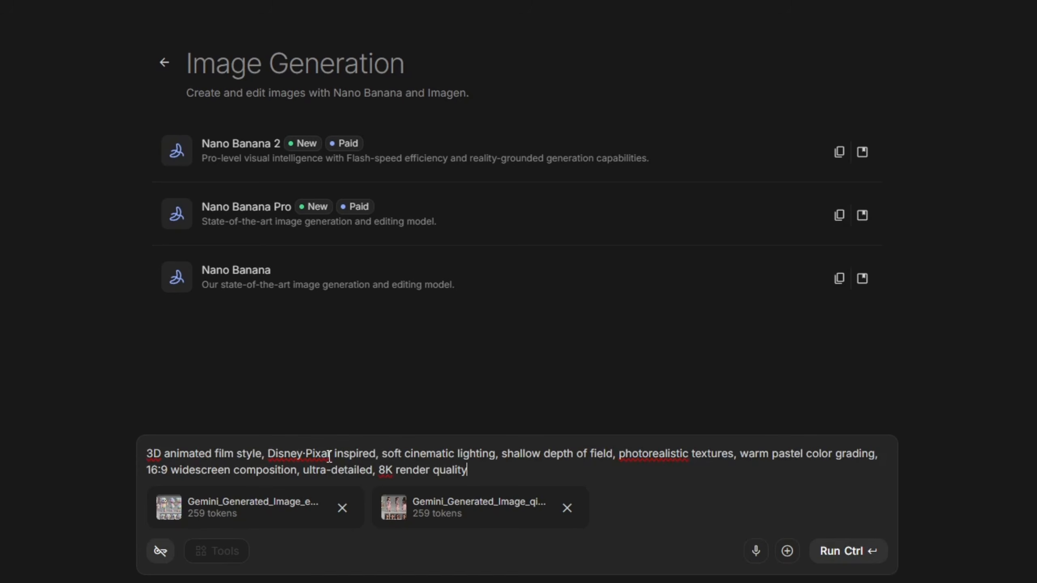
pyautogui.press('Return')
pyautogui.press('Return')
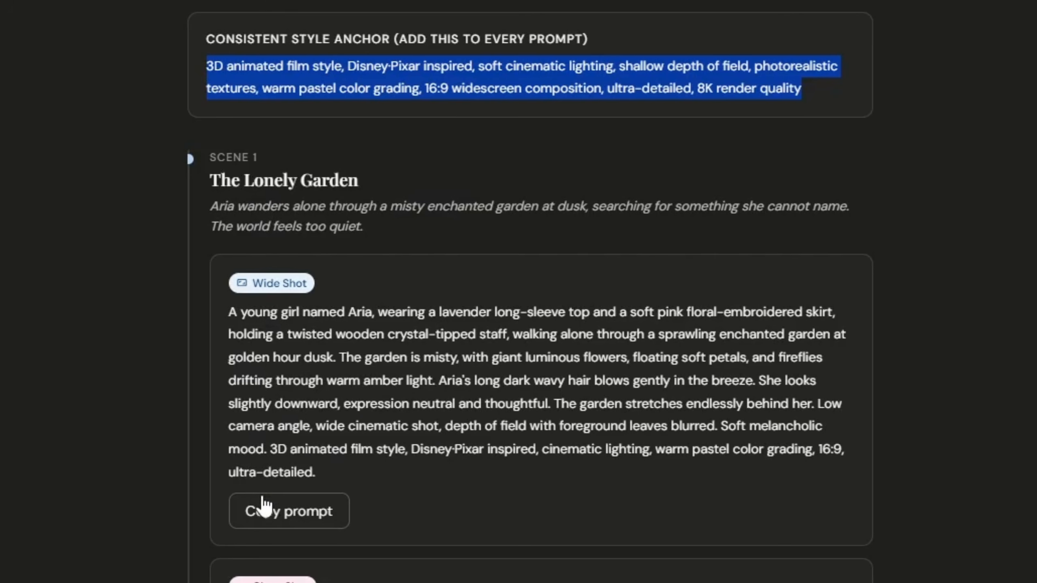
# Add Claude's Scene 1 "The Lonely Garden" Wide Shot prompt below the style text and run the image generation
pyautogui.click(266, 508)
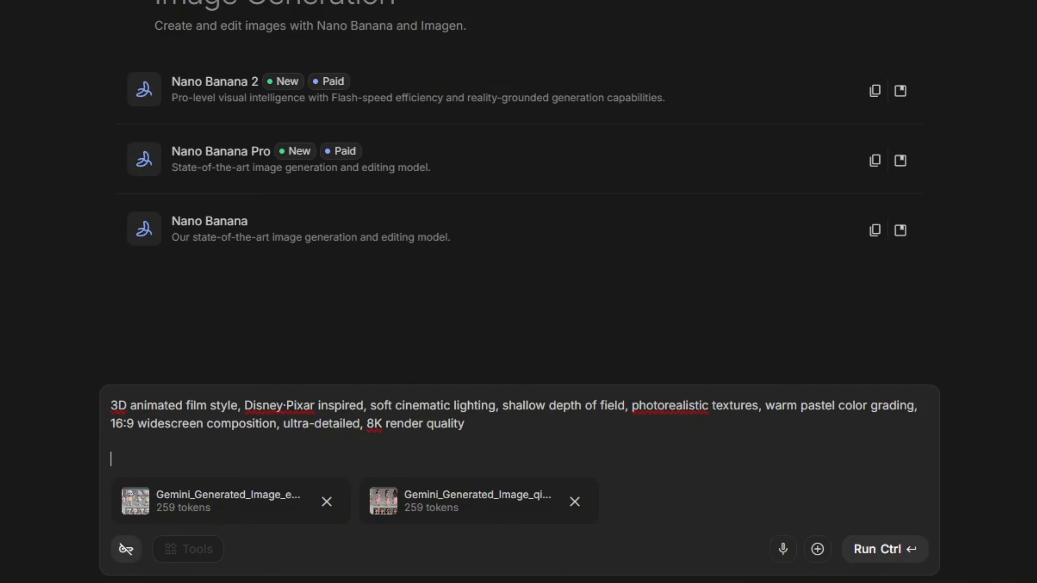
pyautogui.hotkey('ctrl', 'v')
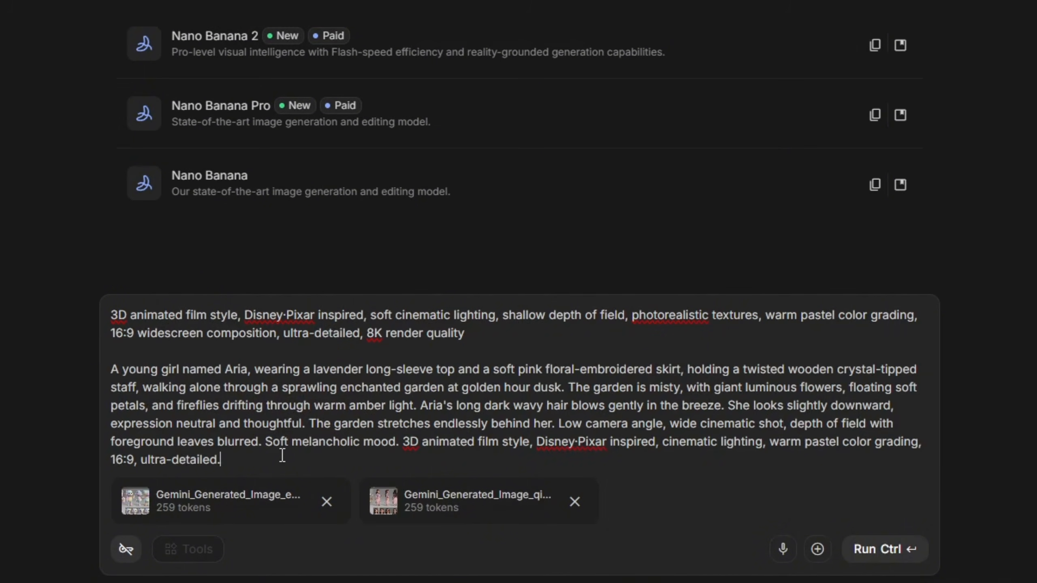
pyautogui.click(876, 552)
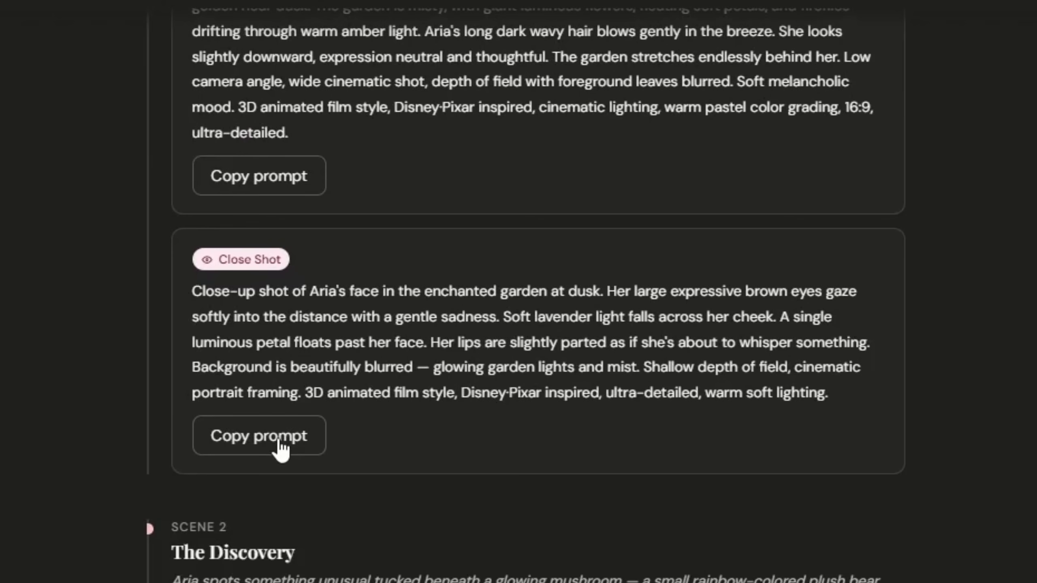
# Copy Claude's Scene 1 Close Shot prompt into AI Studio and generate its image, and run the following scene prompt as well
pyautogui.click(278, 446)
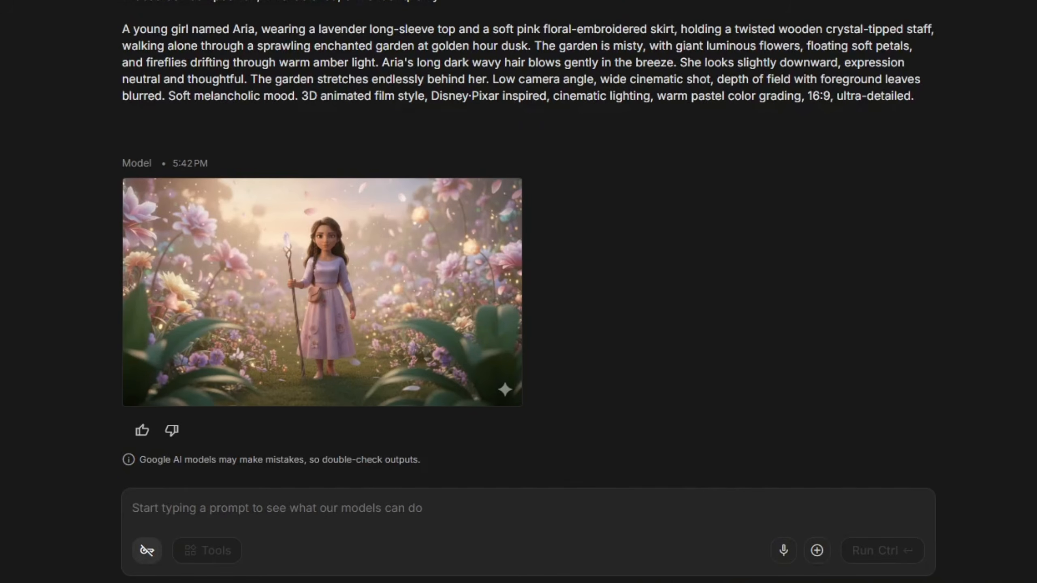
pyautogui.hotkey('ctrl', 'v')
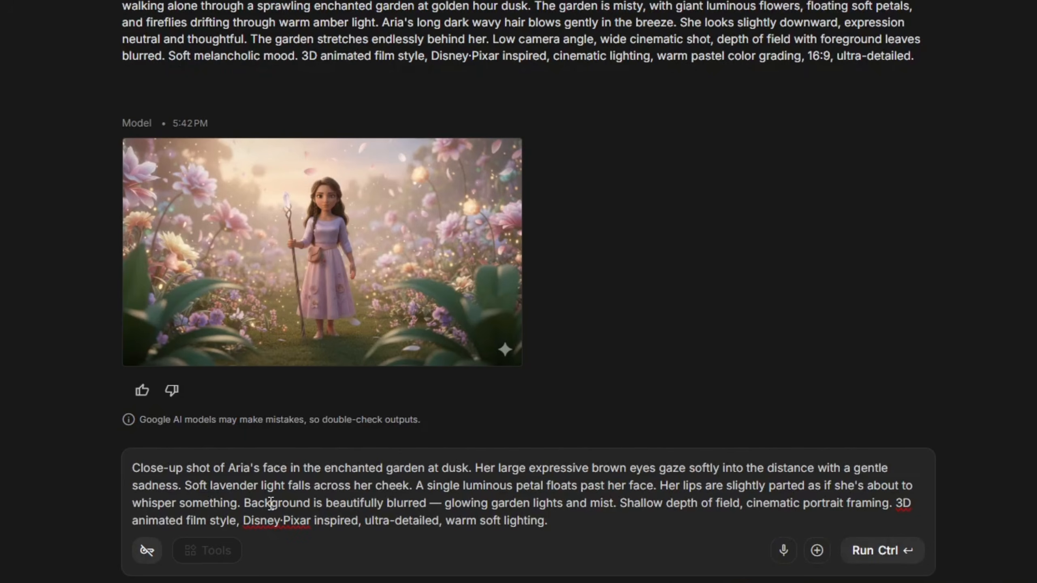
pyautogui.press('Return')
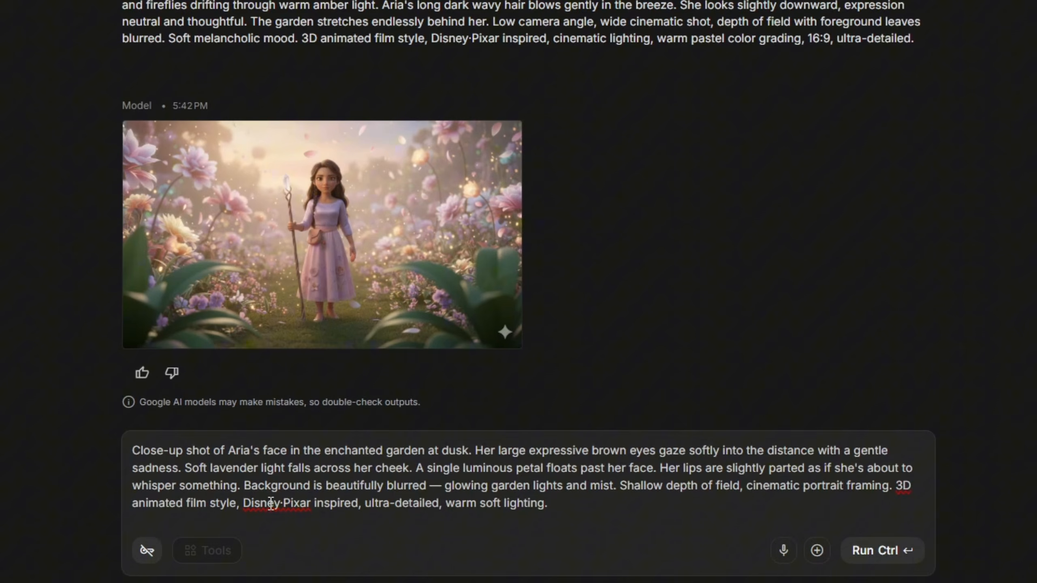
pyautogui.click(882, 558)
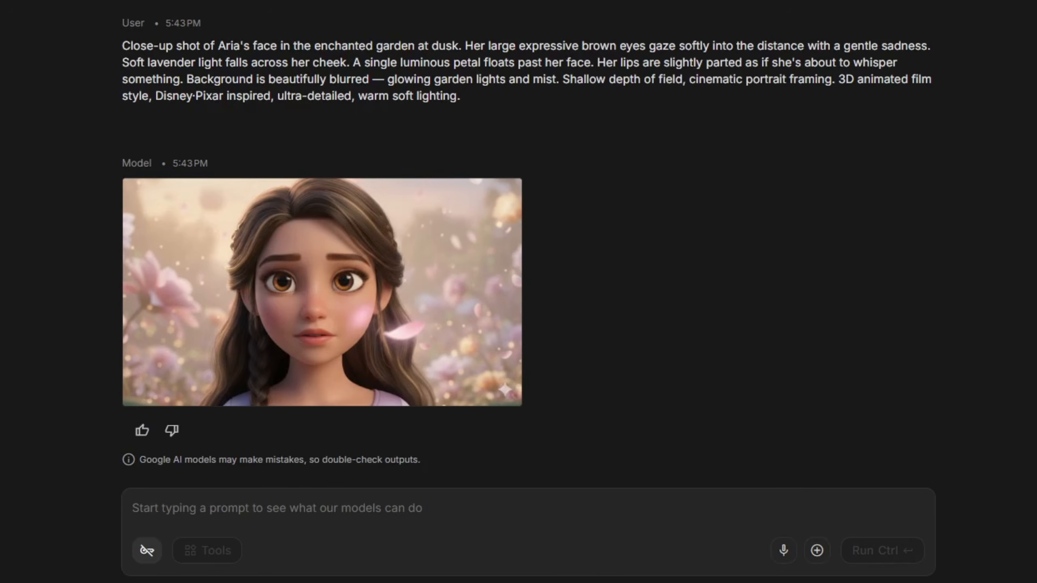
pyautogui.hotkey('ctrl', 'v')
pyautogui.click(882, 551)
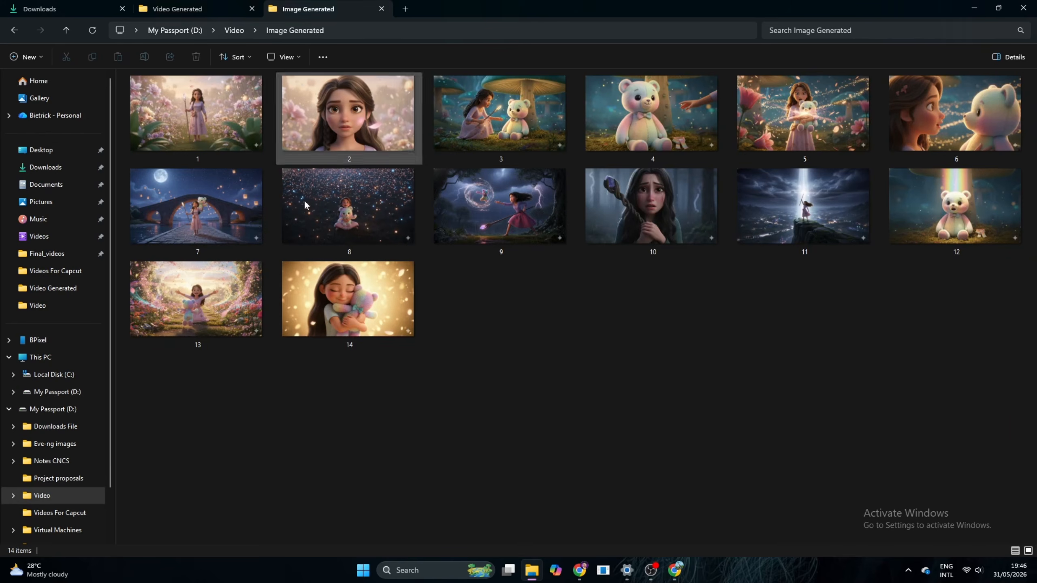
pyautogui.moveTo(225, 414); pyautogui.dragTo(1023, 74)
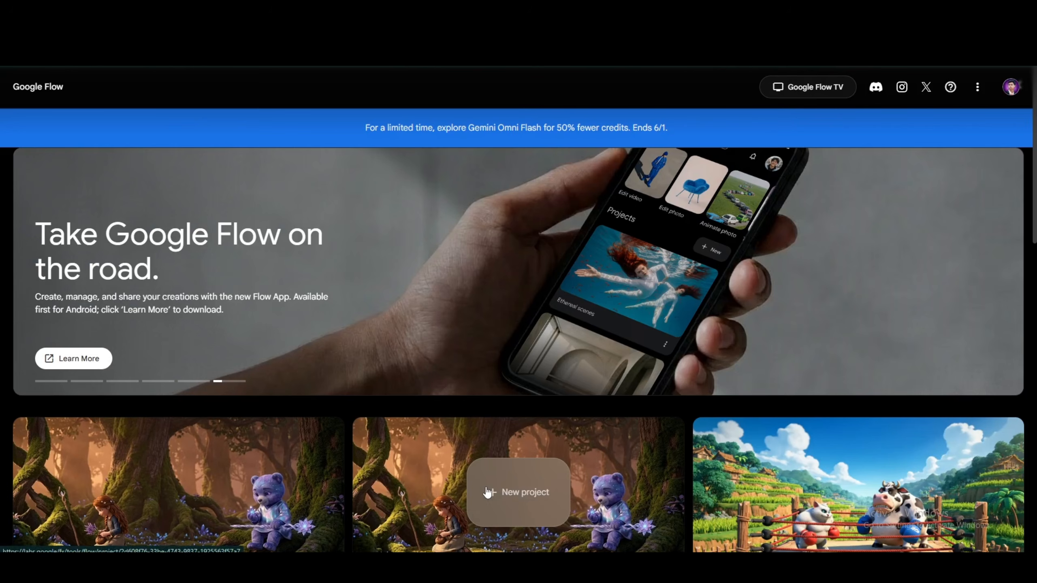
# Create a new Google Flow project and upload "Generated Image May 31, 2026 - 6_05PM" files (9) and (8) from Downloads
pyautogui.click(506, 488)
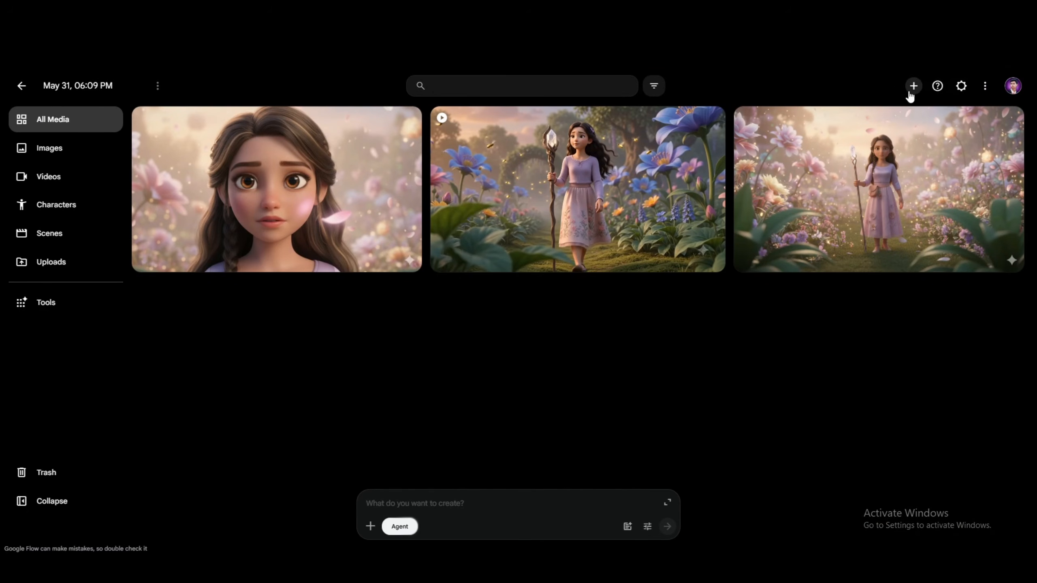
pyautogui.click(913, 87)
pyautogui.click(884, 111)
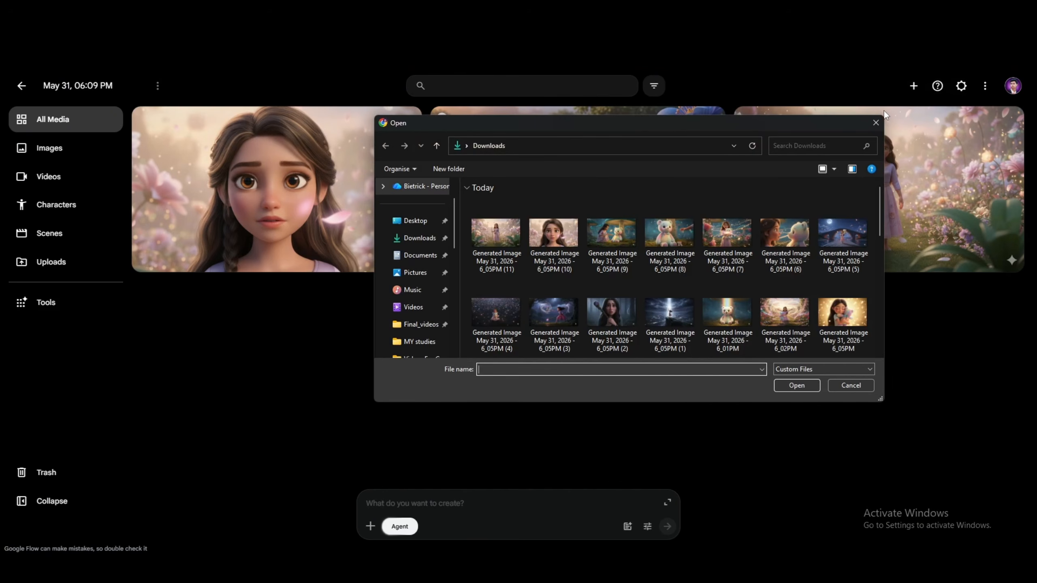
pyautogui.click(605, 241)
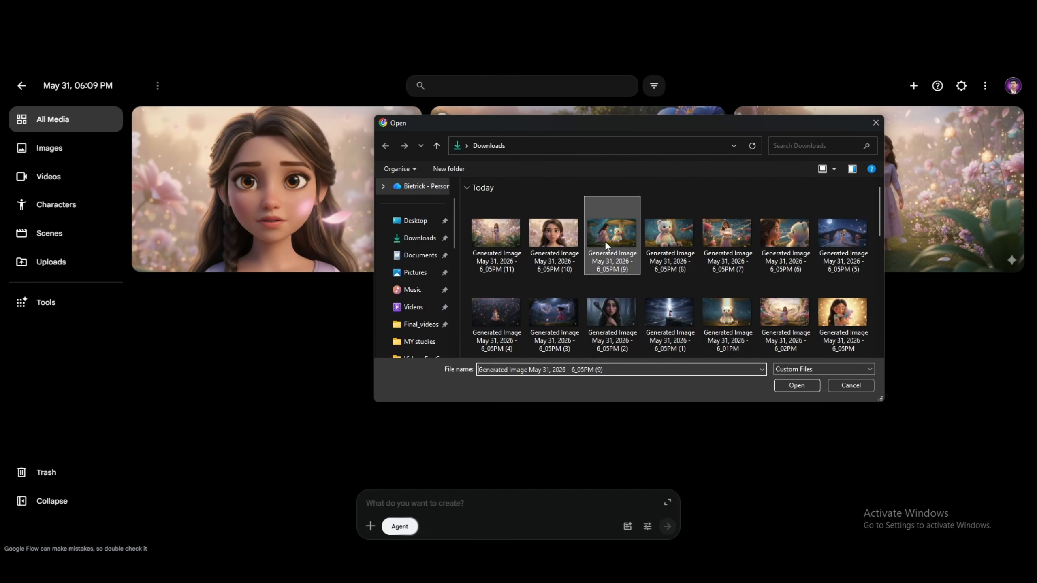
pyautogui.keyDown('ctrl'); pyautogui.click(660, 240); pyautogui.keyUp('ctrl')
pyautogui.click(796, 385)
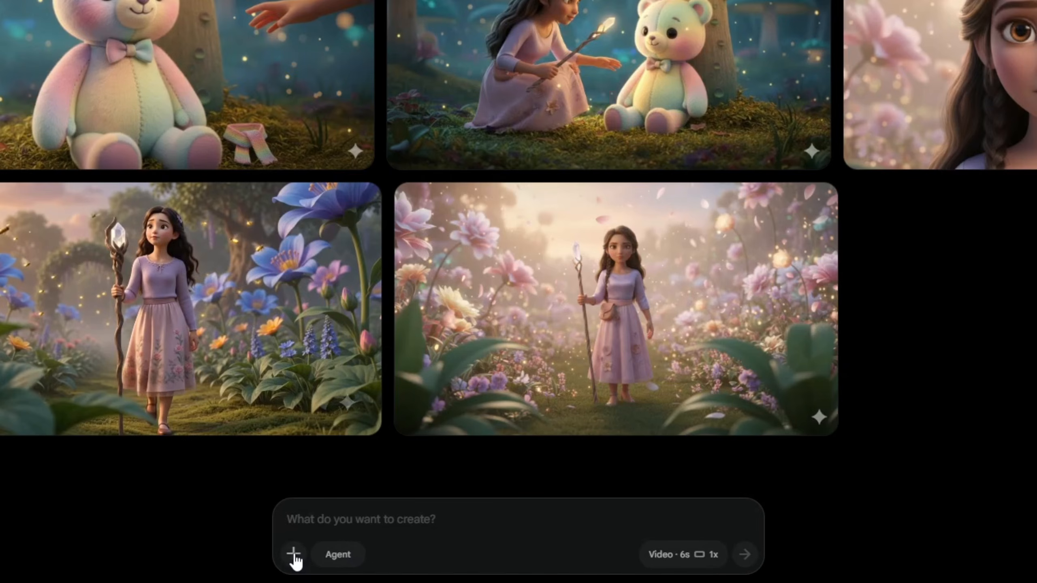
# Attach the image of the girl and bear under the mushroom to the Flow prompt and add Claude's Scene 2 "The Discovery" Wide Shot prompt
pyautogui.click(371, 528)
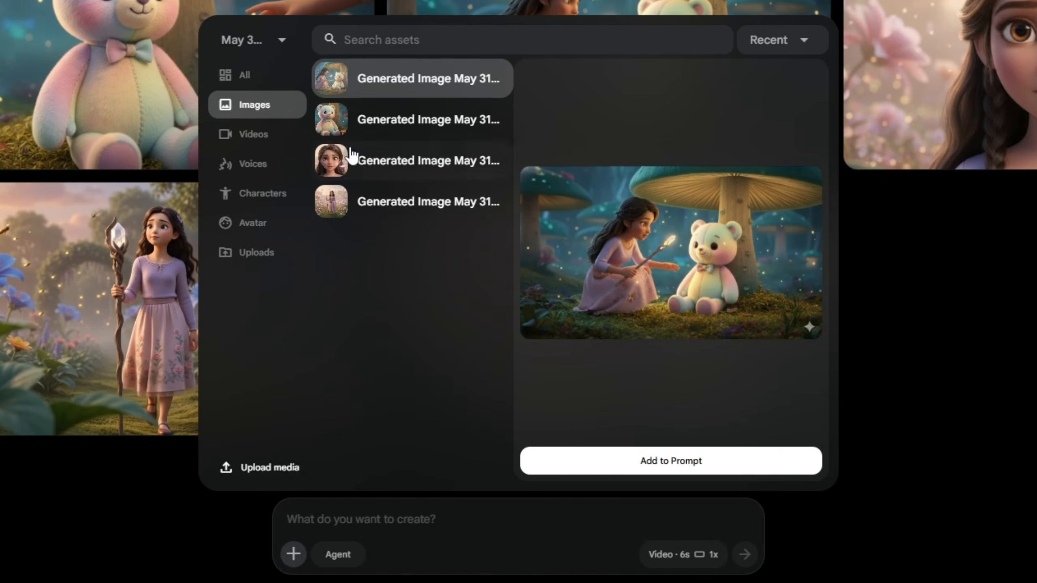
pyautogui.click(431, 96)
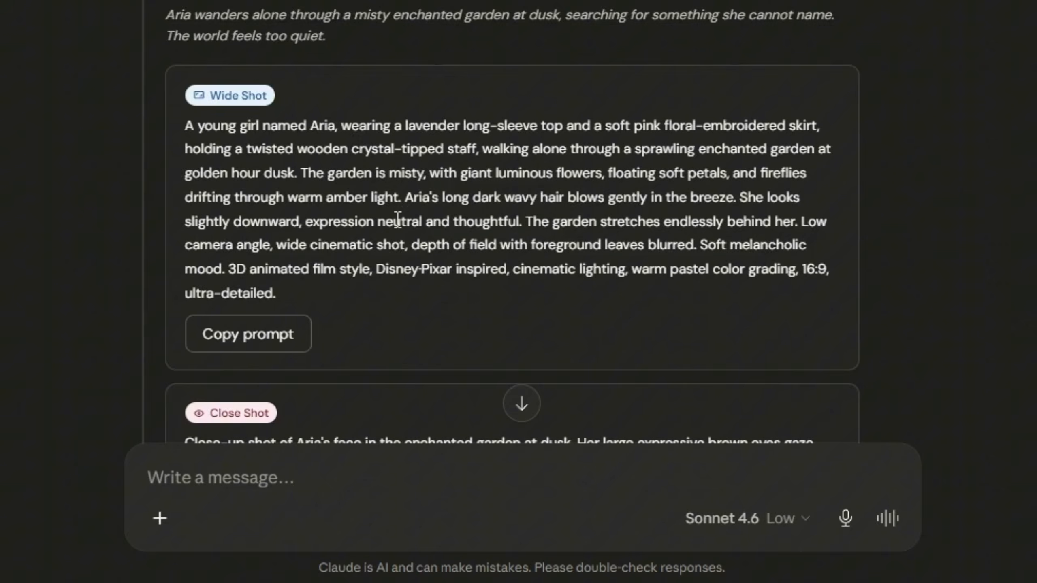
pyautogui.scroll(-10, 398, 220)
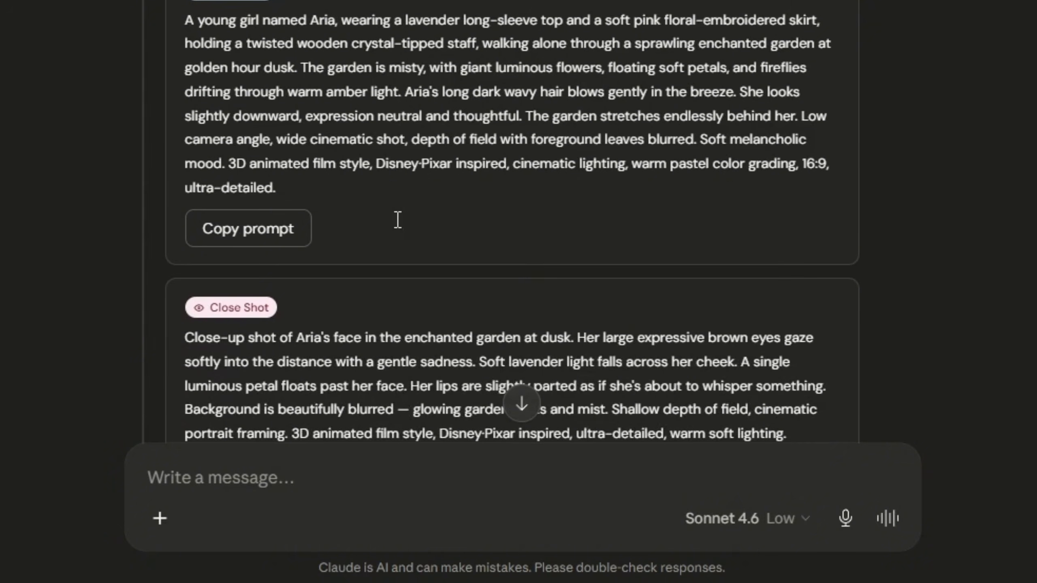
pyautogui.scroll(-5, 398, 220)
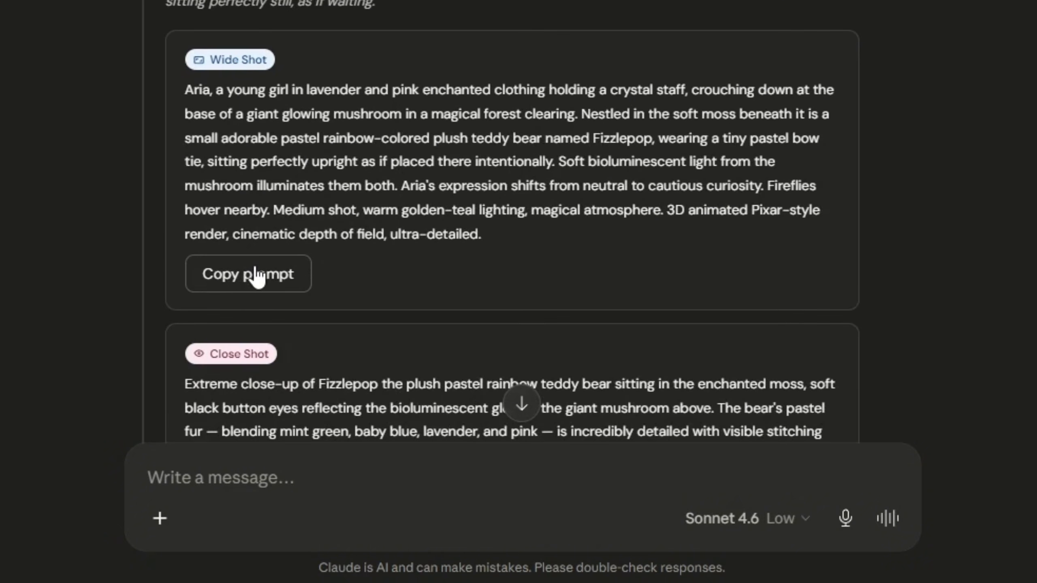
pyautogui.click(248, 274)
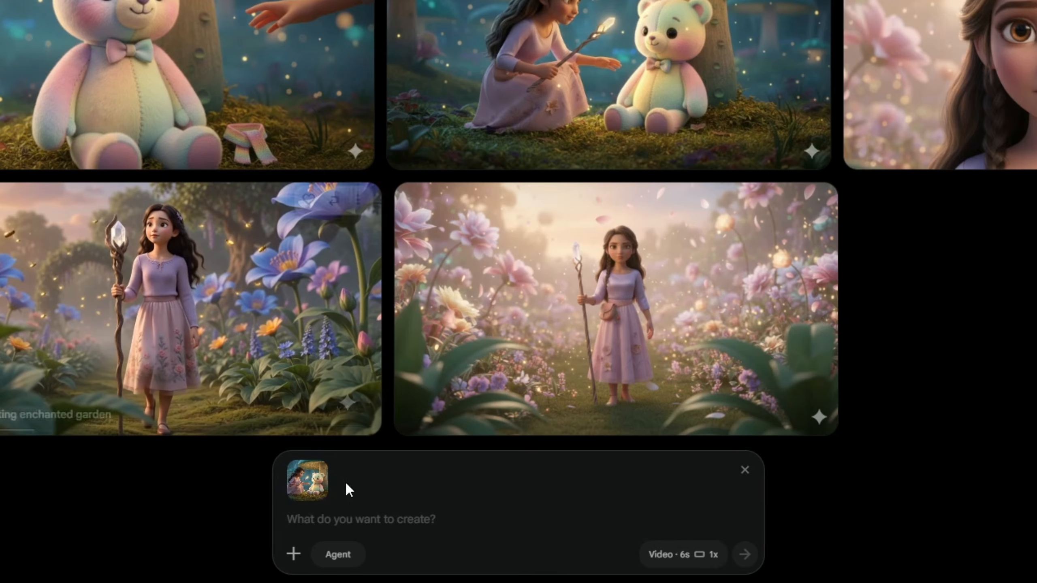
pyautogui.click(348, 515)
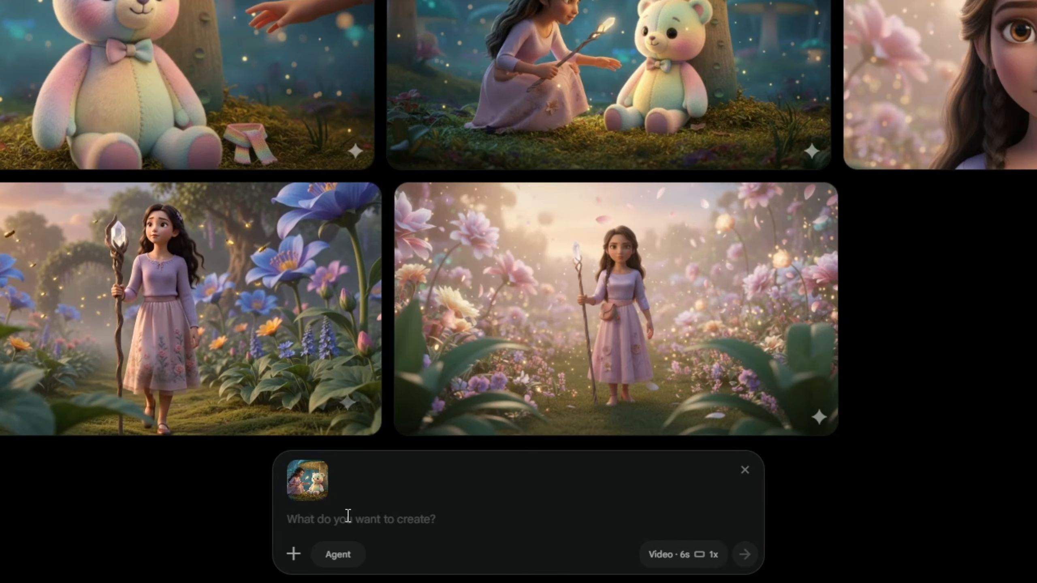
pyautogui.hotkey('ctrl', 'v')
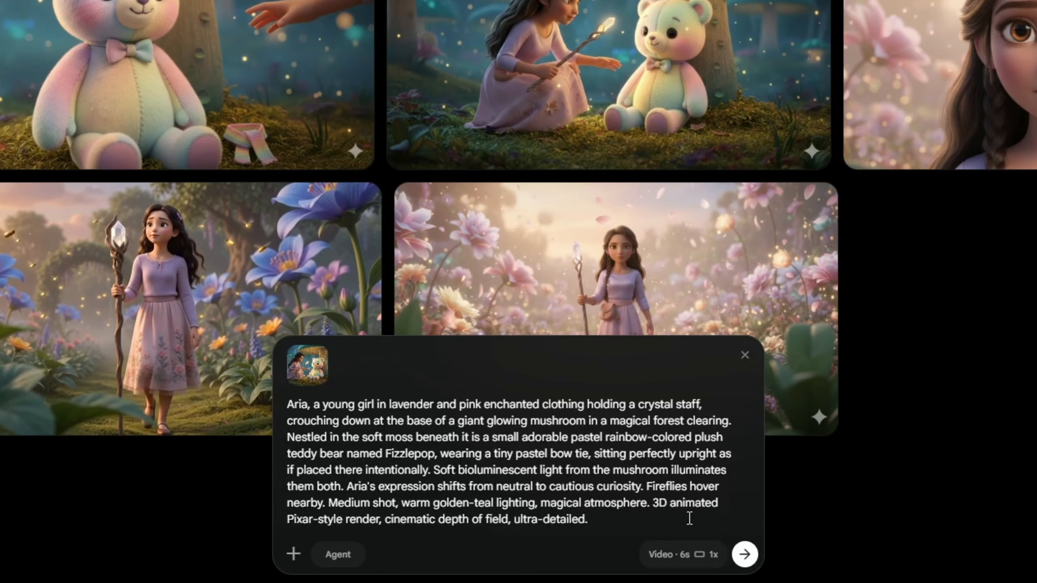
# Generate one 6-second 16:9 Omni Flash video from the prompt and play back the finished clip
pyautogui.click(718, 555)
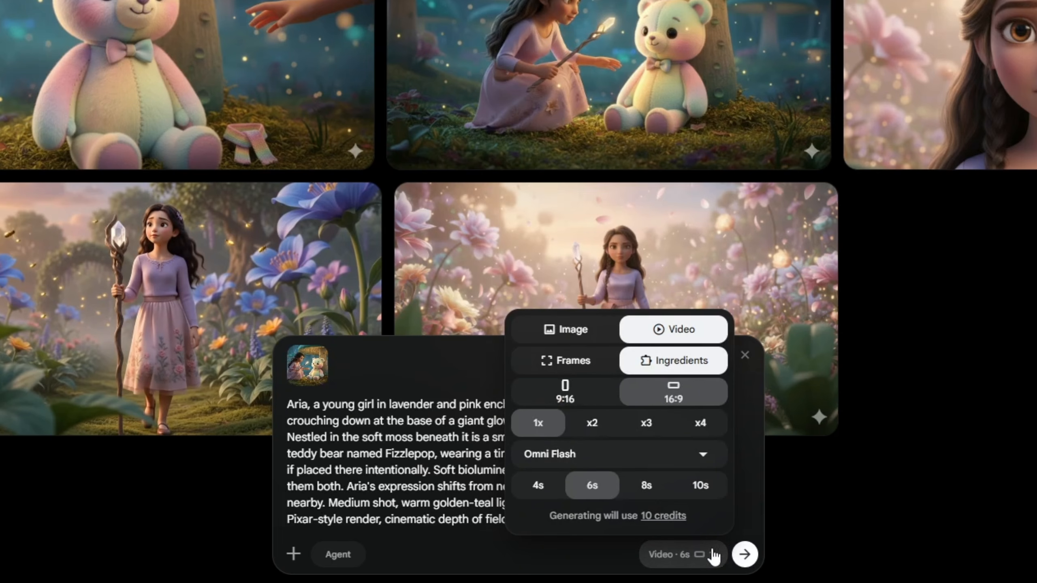
pyautogui.click(745, 555)
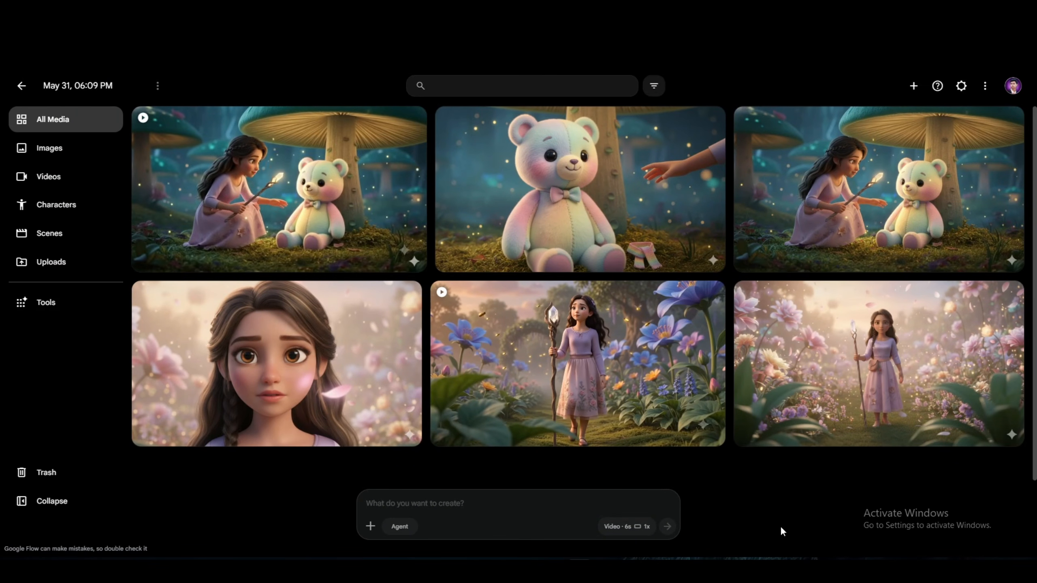
pyautogui.click(279, 189)
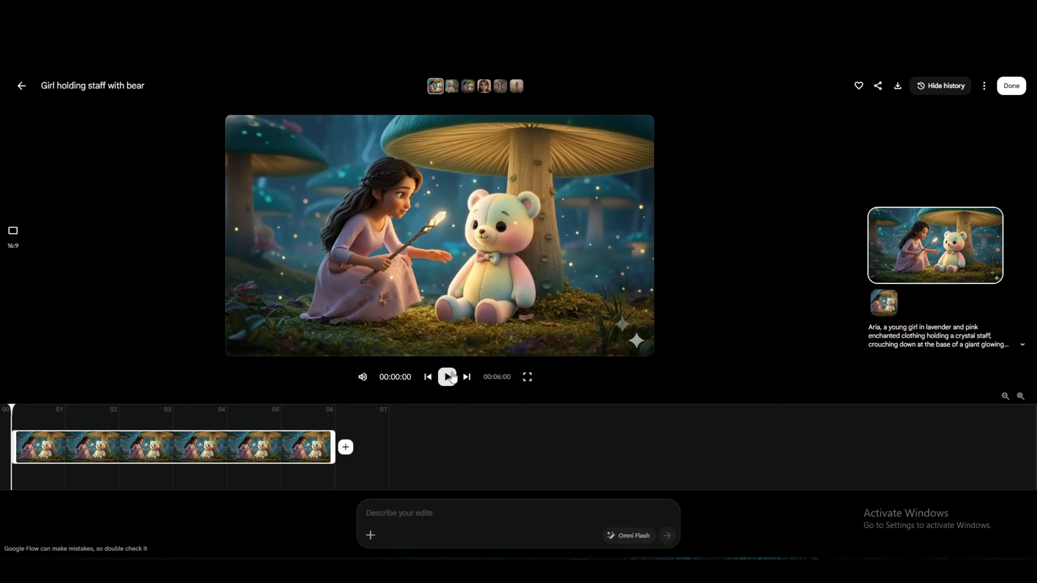
pyautogui.click(452, 377)
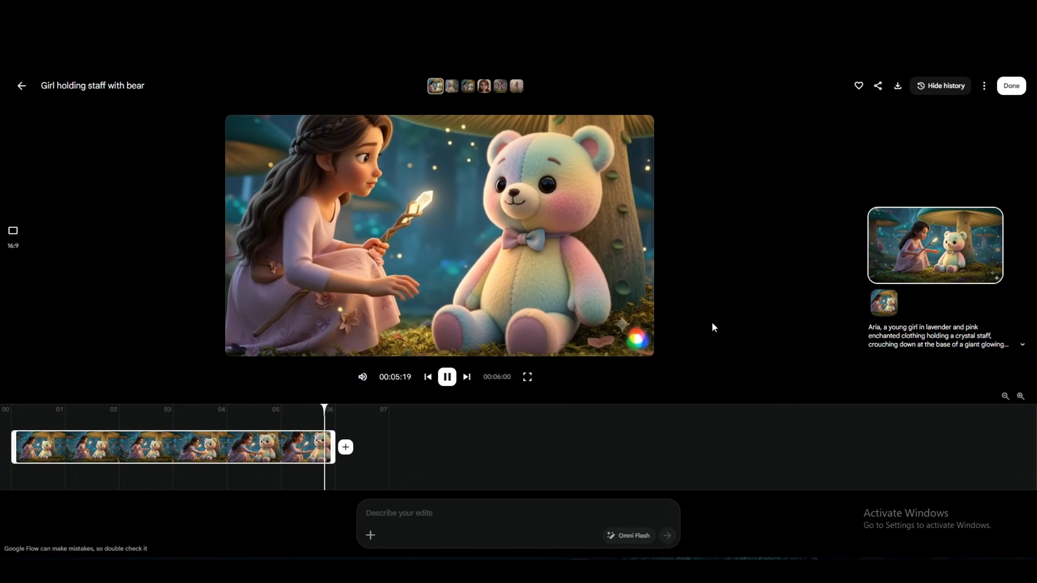
pyautogui.click(1011, 86)
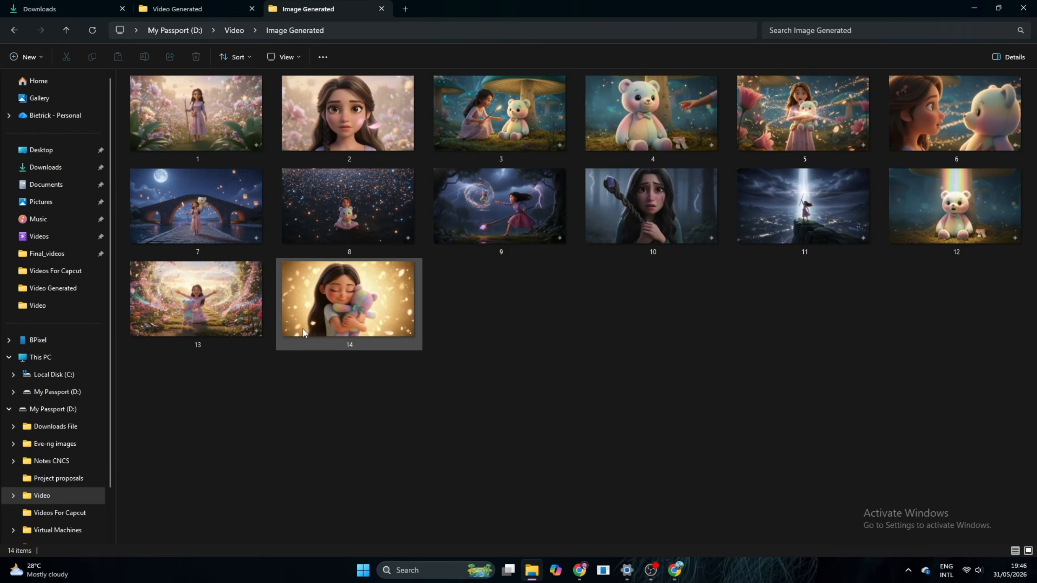
pyautogui.moveTo(223, 414); pyautogui.dragTo(1024, 107)
pyautogui.click(637, 319)
pyautogui.click(186, 5)
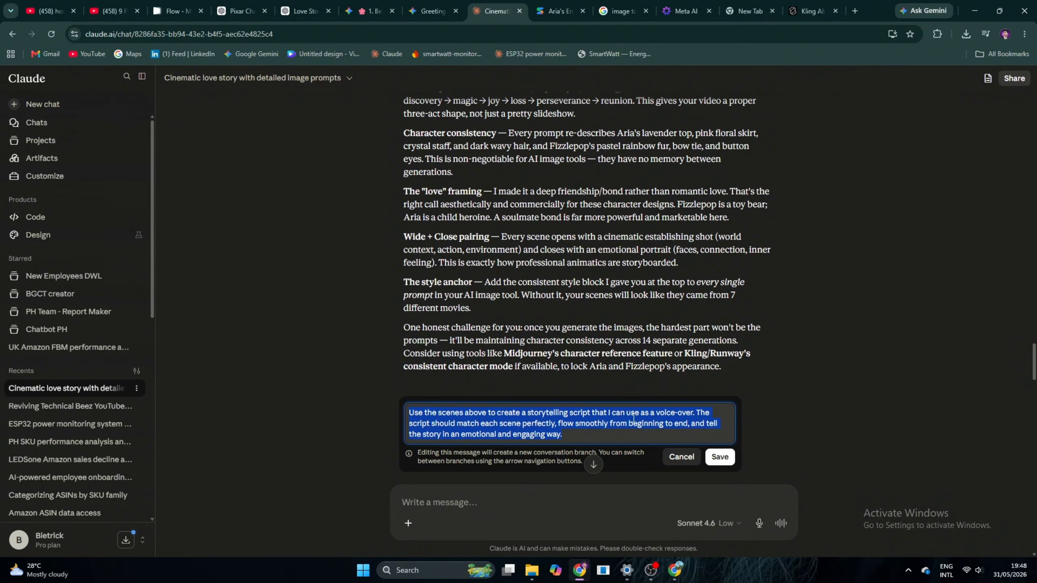
# Submit the Claude request for an emotional, smoothly flowing voice-over script matching each scene, and open the OpenAI.fm site
pyautogui.click(563, 434)
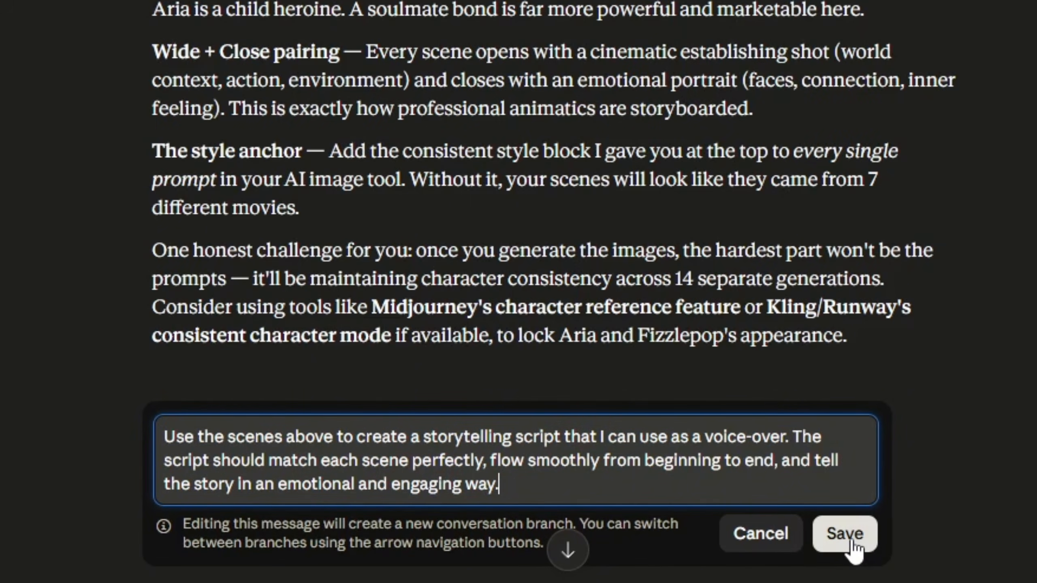
pyautogui.click(853, 541)
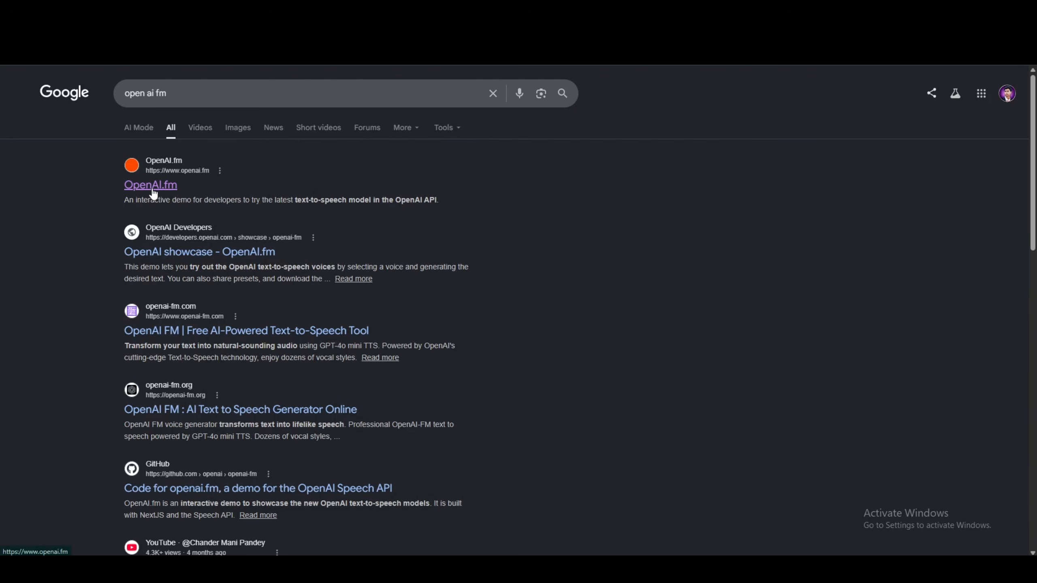
pyautogui.click(152, 186)
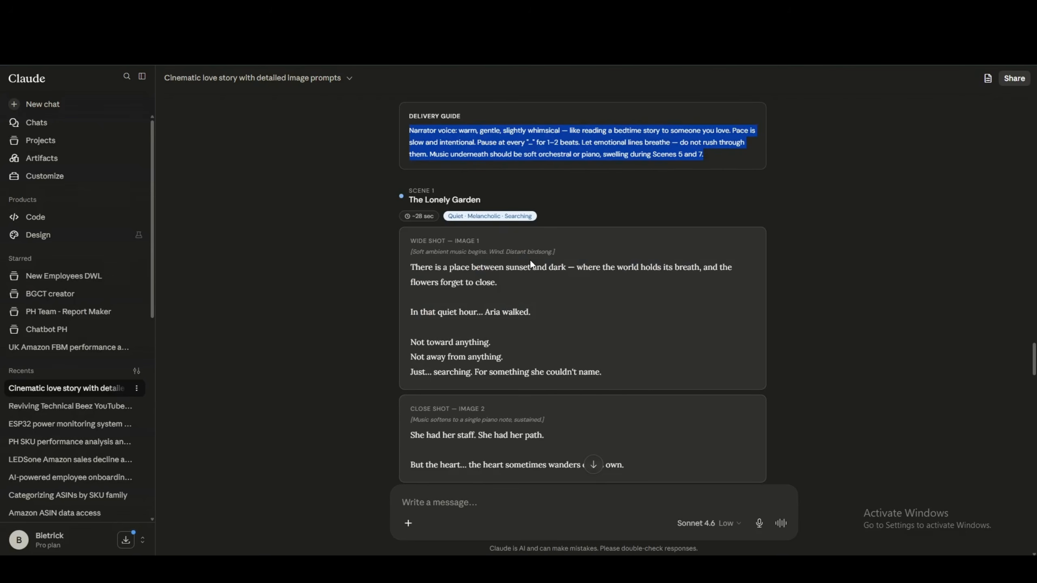
# Replace the OpenAI.fm vibe instructions with the narrator voice text from Claude's Delivery Guide
pyautogui.click(540, 214)
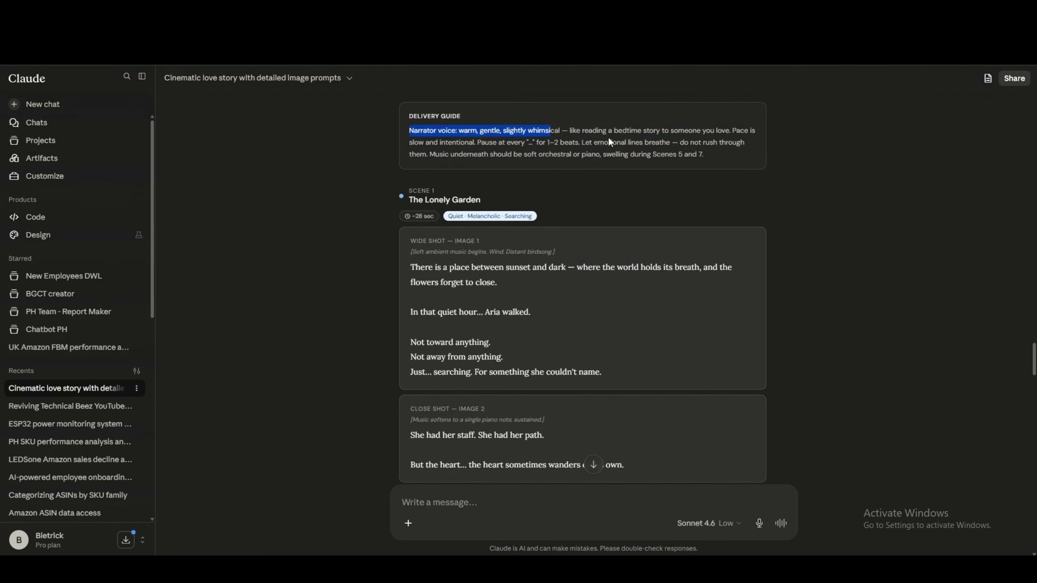
pyautogui.moveTo(609, 141); pyautogui.dragTo(709, 159)
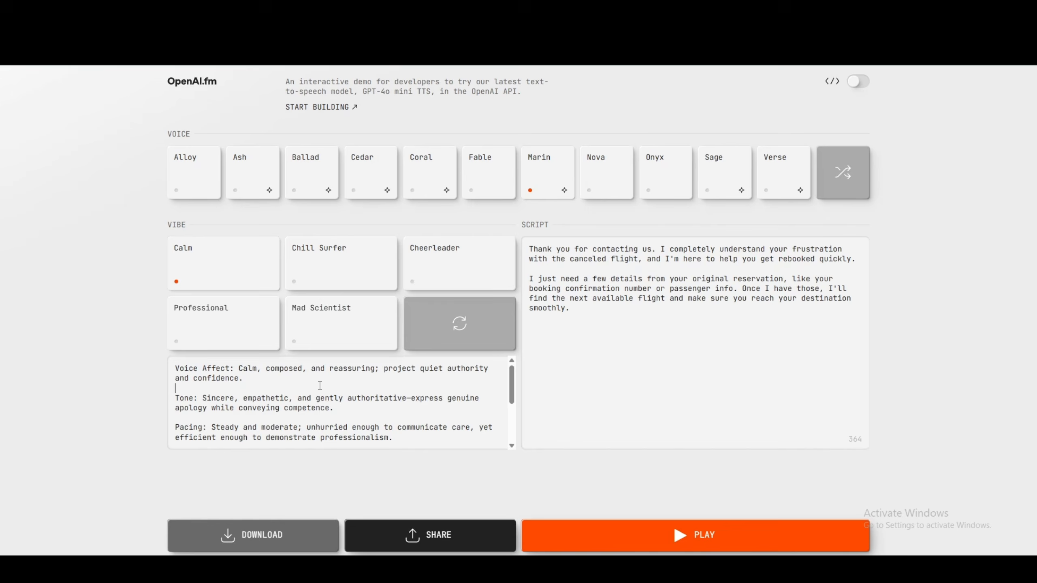
pyautogui.hotkey('ctrl', 'a')
pyautogui.hotkey('ctrl', 'v')
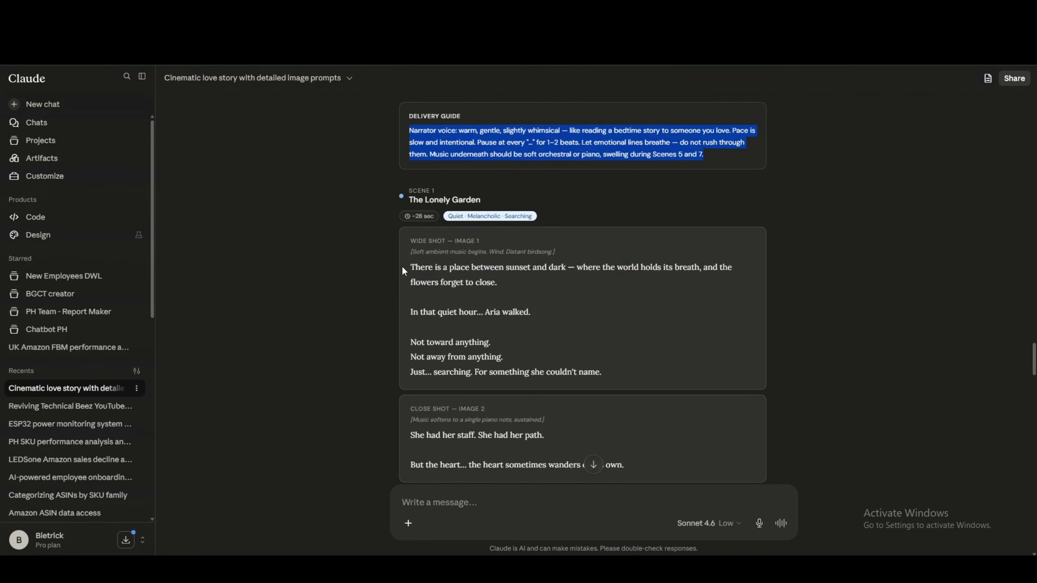
# Replace the OpenAI.fm script with Claude's Scene 1 Wide Shot narration, choose the Calm vibe and play the Marin voice-over
pyautogui.moveTo(402, 265); pyautogui.dragTo(609, 367)
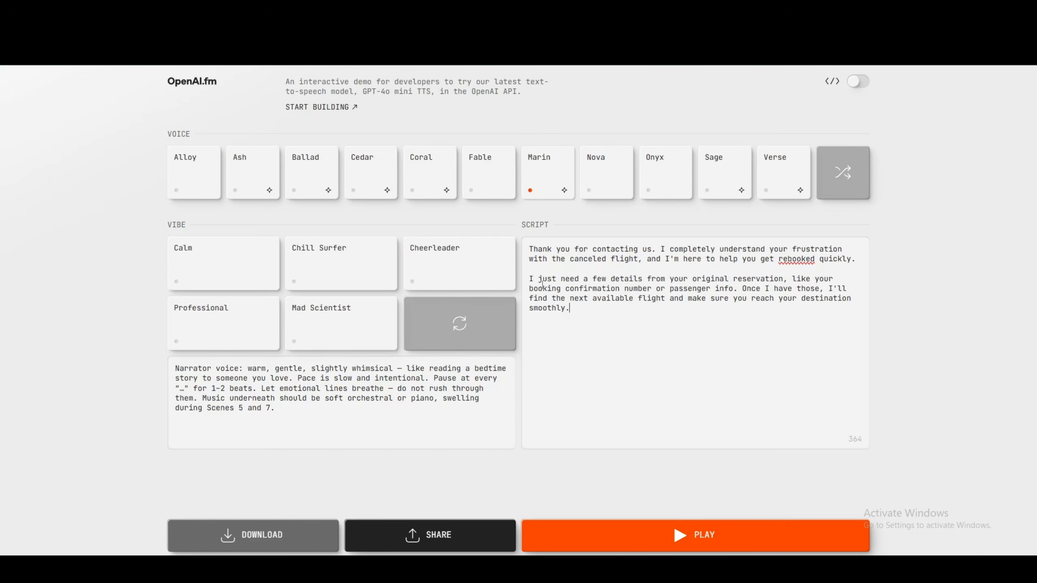
pyautogui.hotkey('ctrl', 'a')
pyautogui.hotkey('ctrl', 'v')
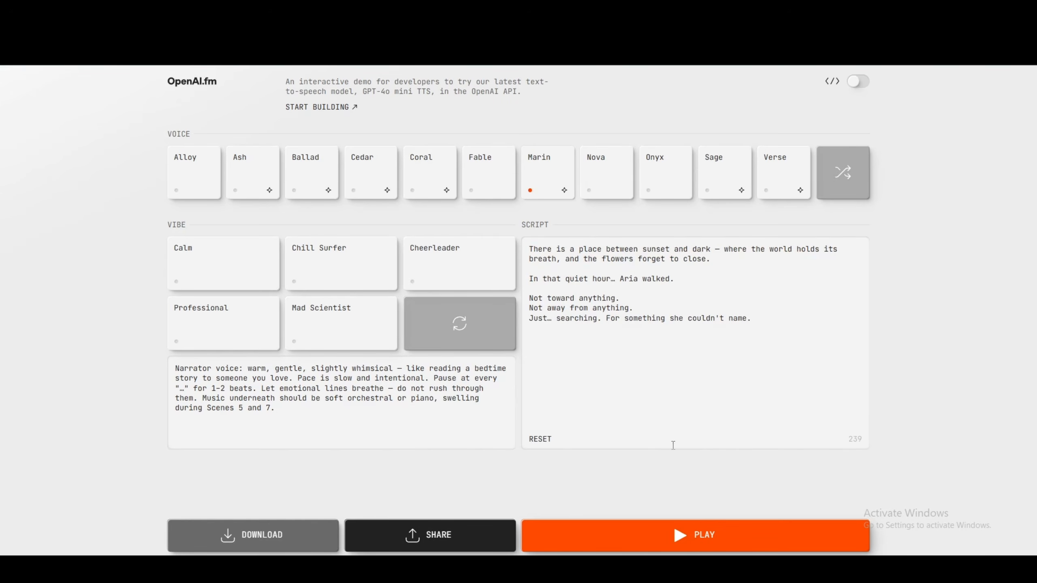
pyautogui.click(272, 272)
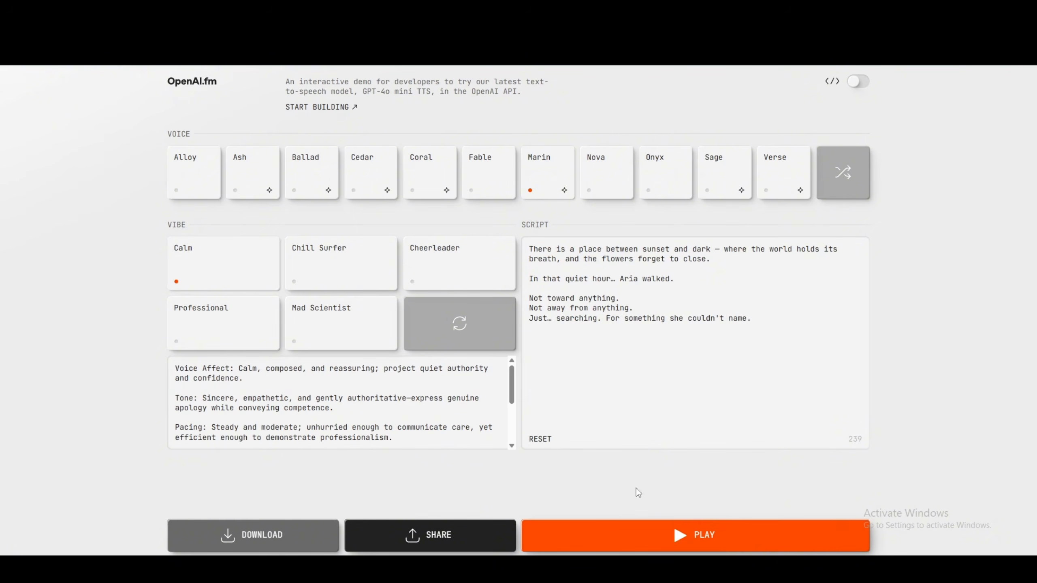
pyautogui.click(716, 543)
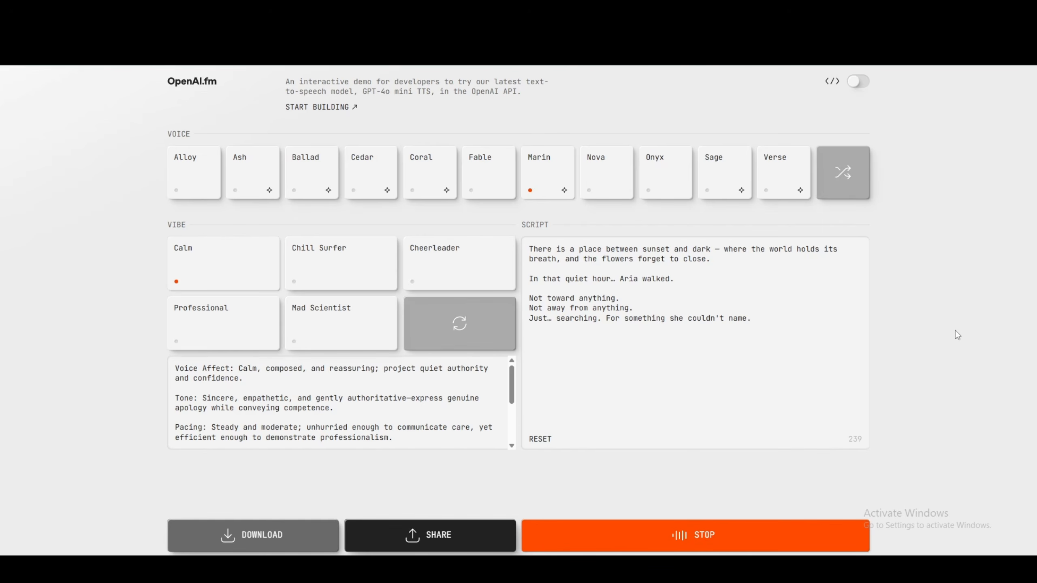
pyautogui.press('BackSpace')
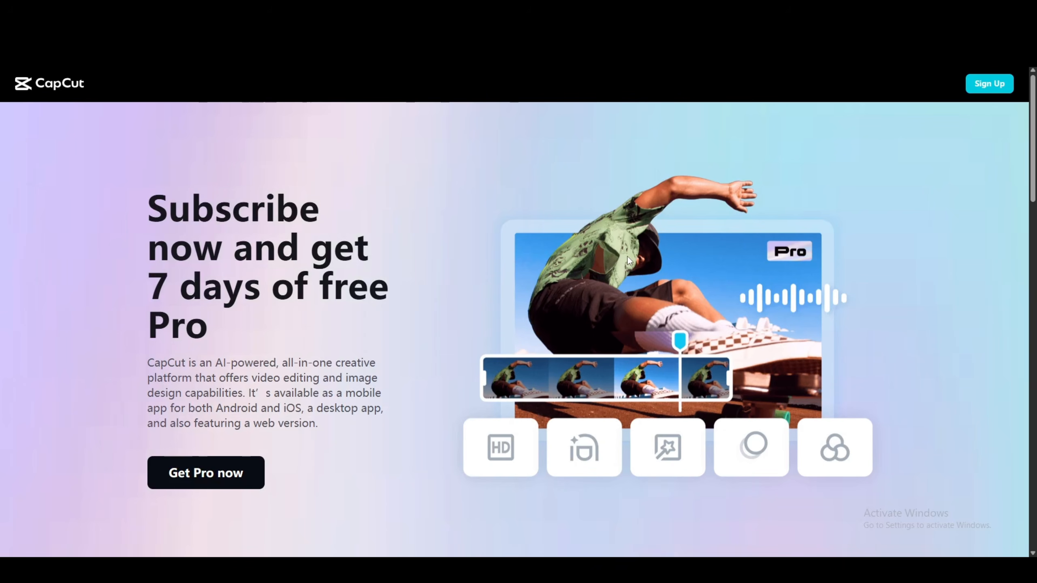
pyautogui.scroll(-5, 584, 274)
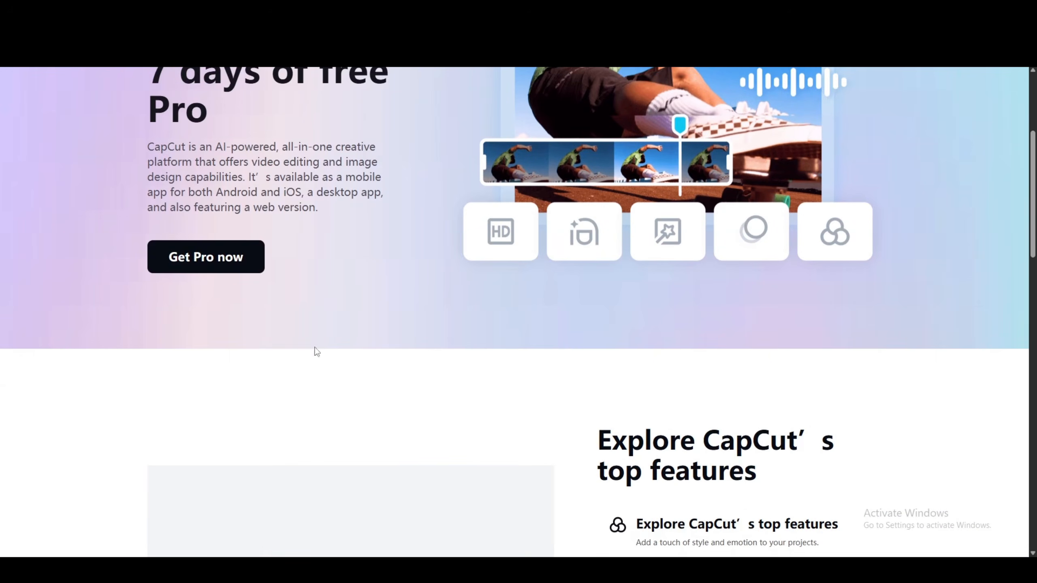
pyautogui.scroll(5, 429, 359)
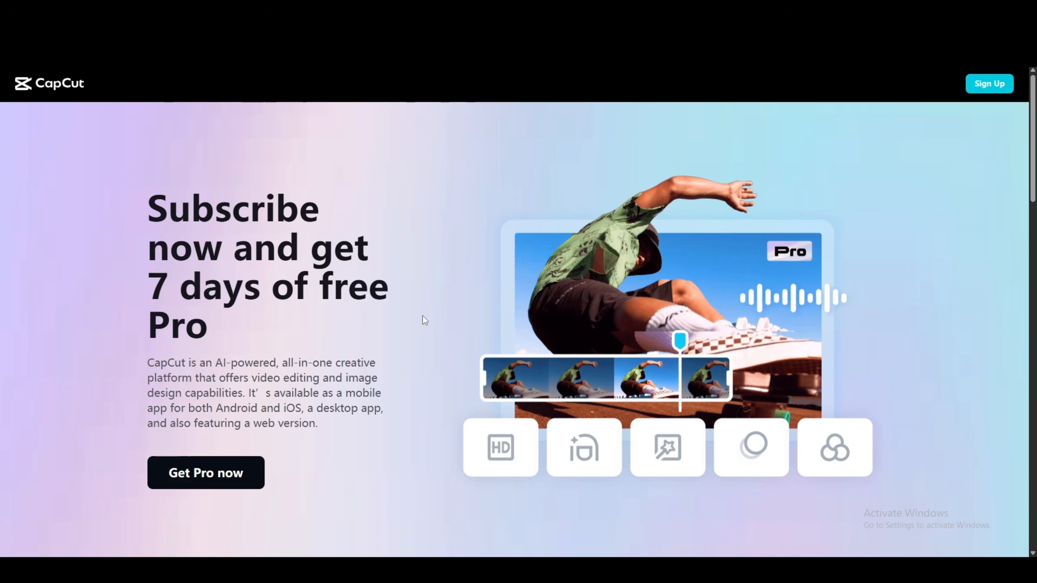
pyautogui.scroll(-12, 421, 316)
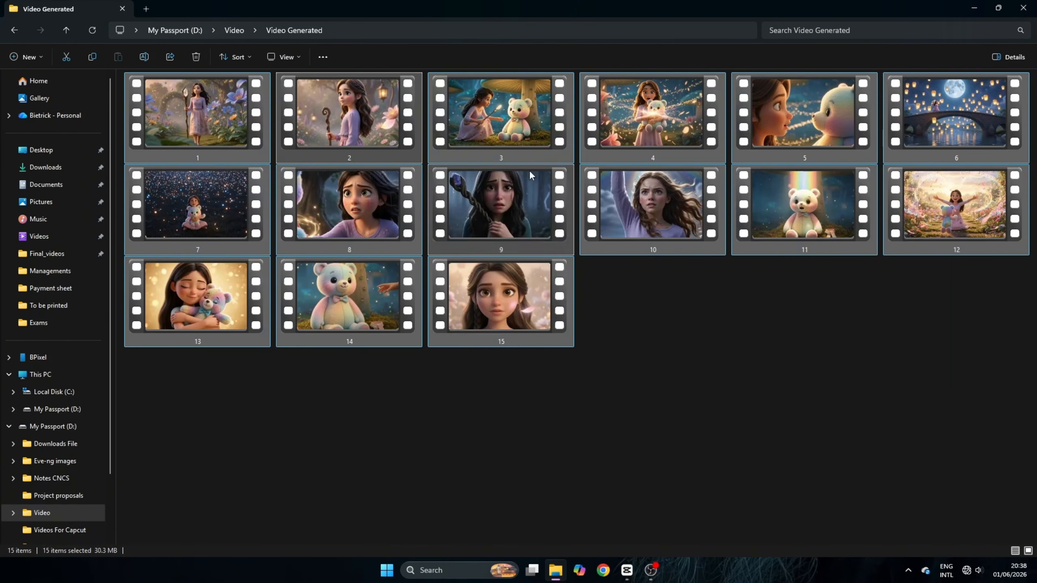
# Import the 15 generated video clips into CapCut and play the assembled timeline from about 31 seconds
pyautogui.moveTo(499, 119); pyautogui.dragTo(247, 187)
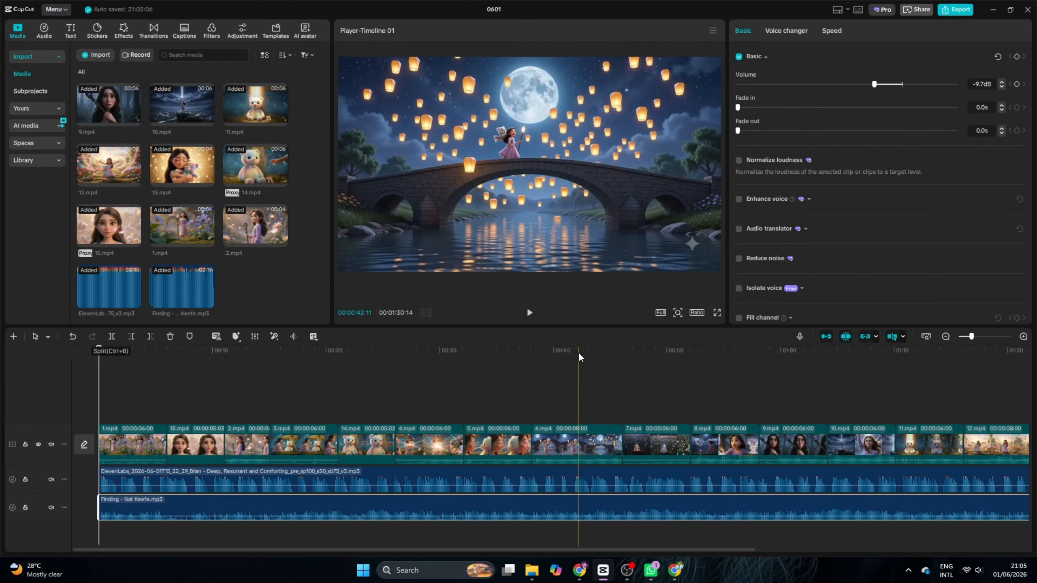
pyautogui.press('space')
pyautogui.click(460, 353)
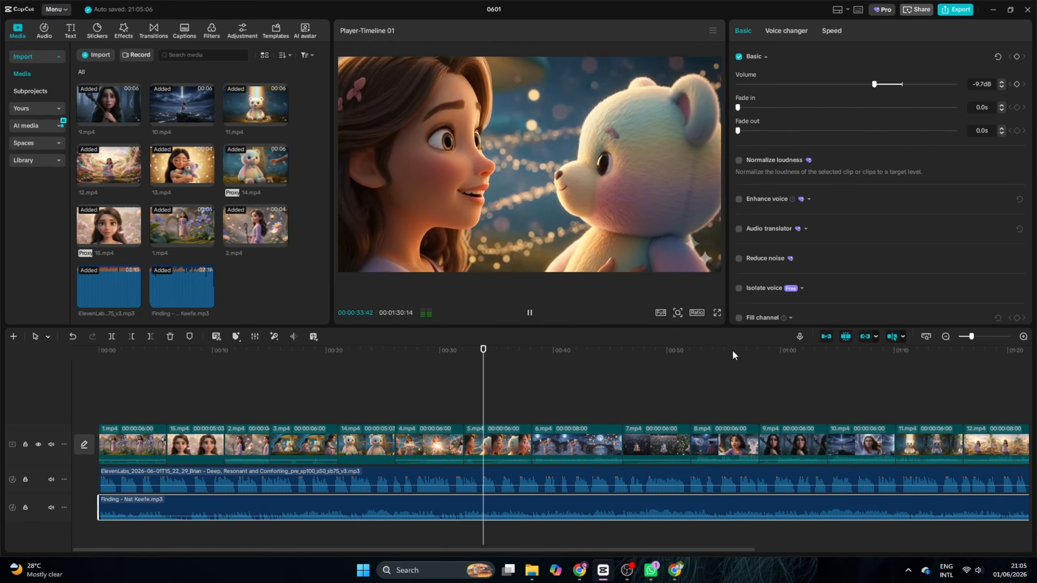